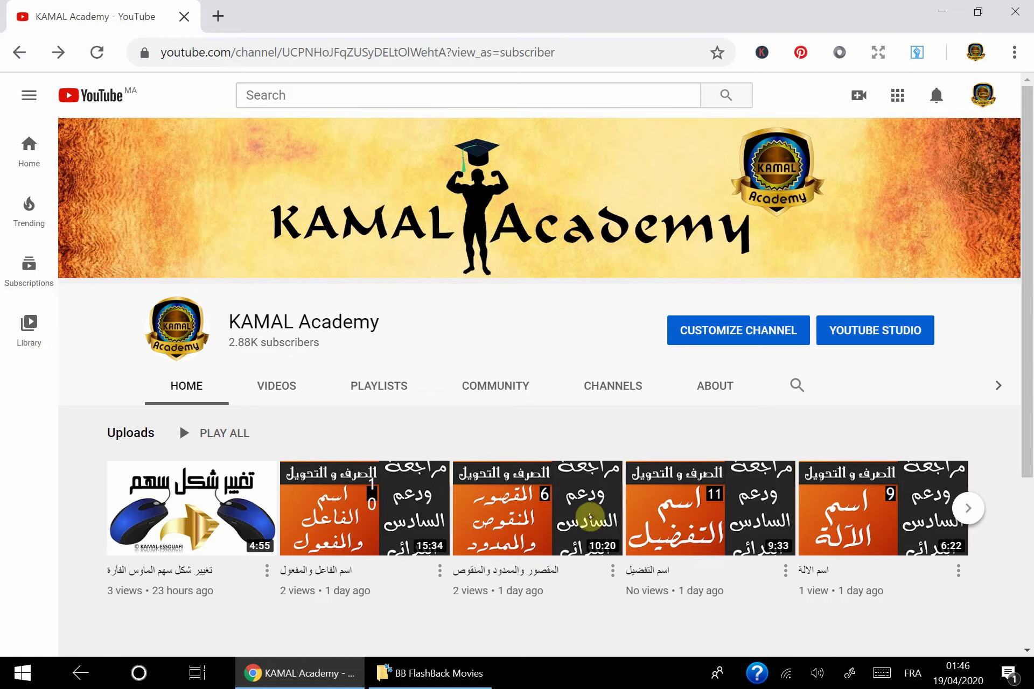
Start a new video upload from the KAMAL Academy channel page.
{"action": "left_click", "coordinate": [20, 52]}
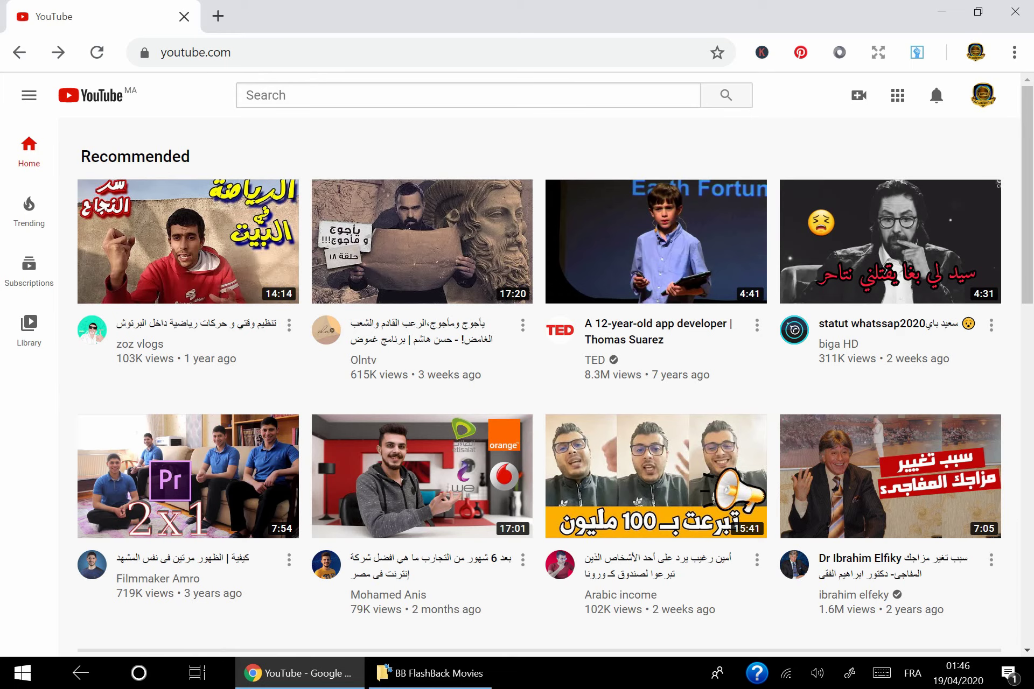
{"action": "left_click", "coordinate": [58, 52]}
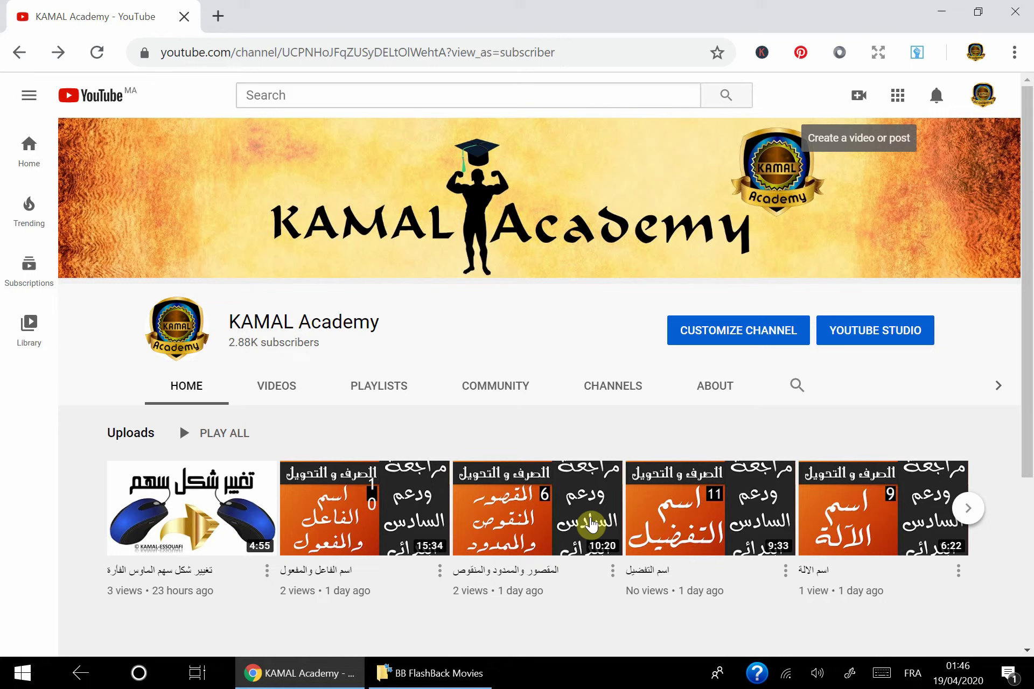
{"action": "left_click", "coordinate": [858, 95]}
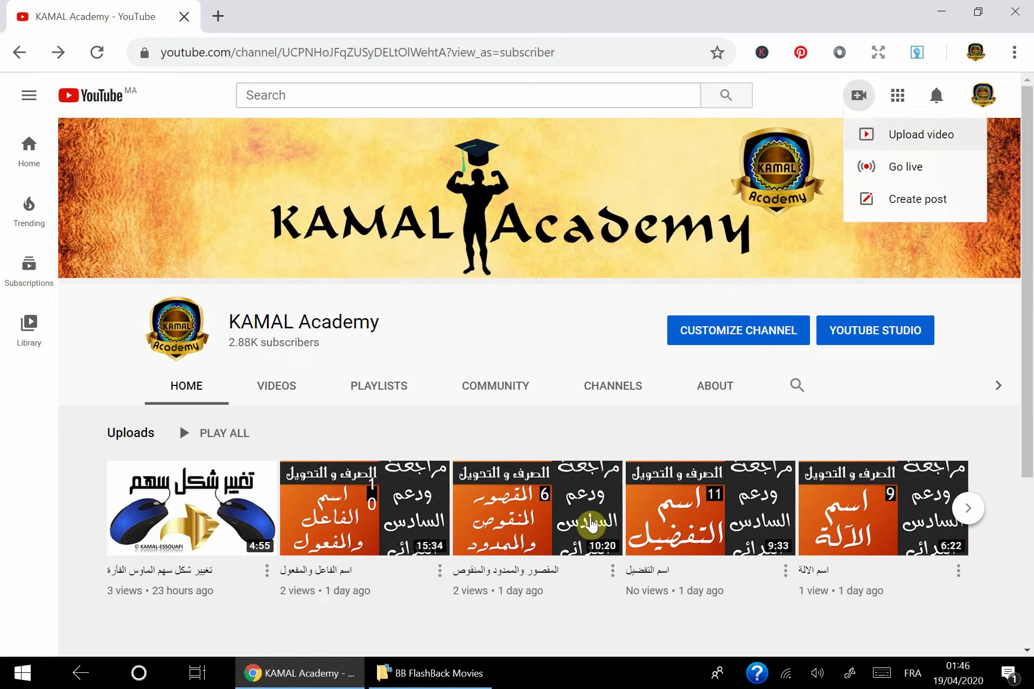
{"action": "left_click", "coordinate": [920, 134]}
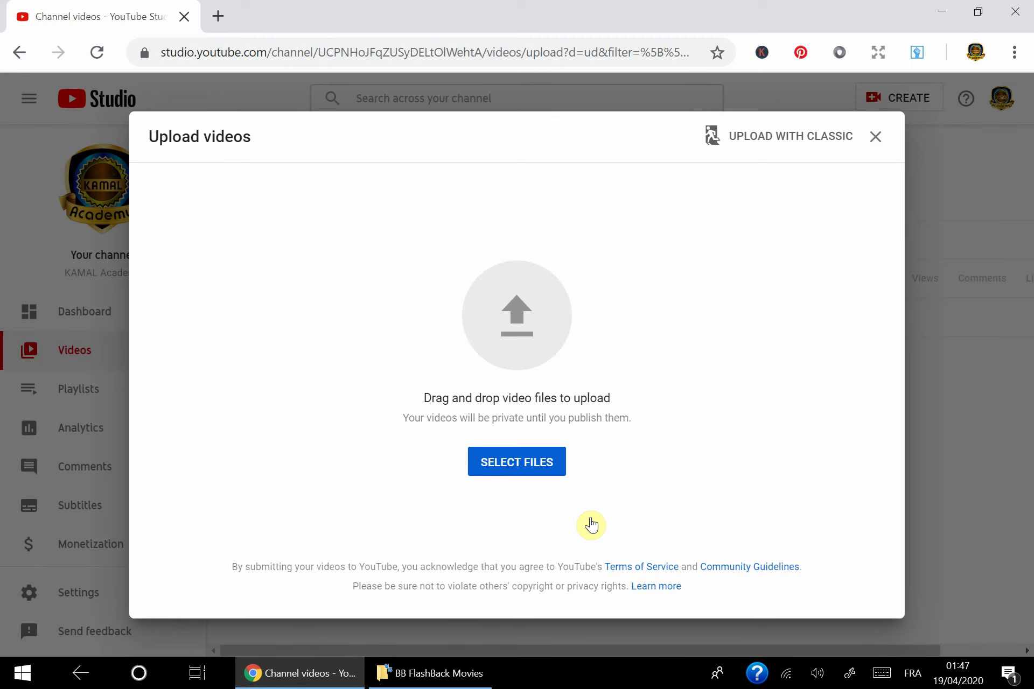
Select the Untitled video from the Vidéos folder and upload it.
{"action": "left_click", "coordinate": [591, 525]}
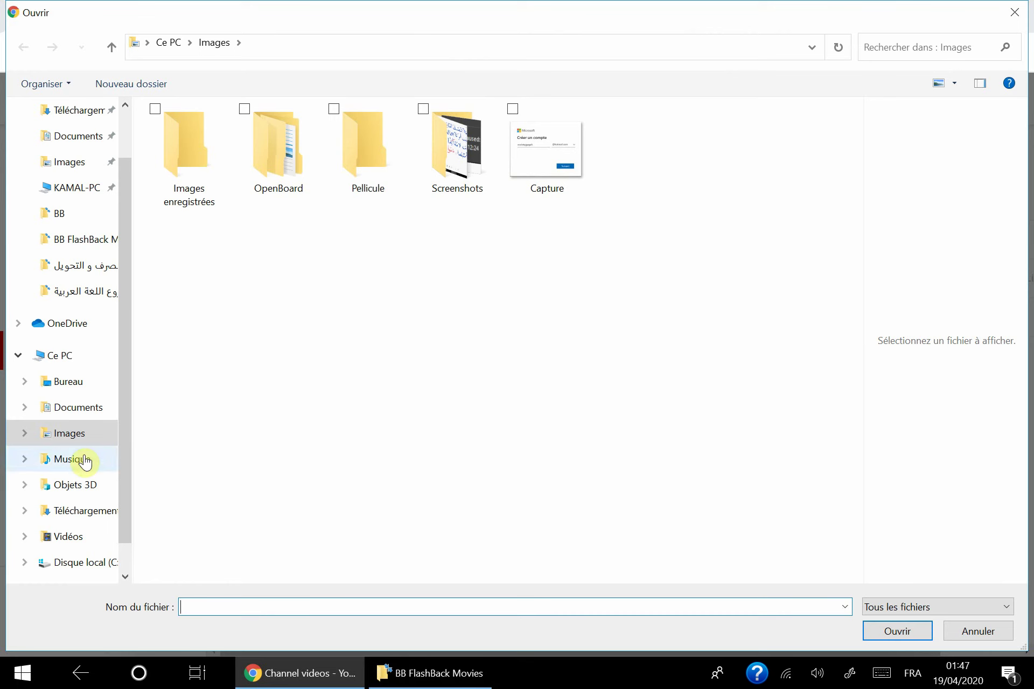
{"action": "left_click", "coordinate": [73, 537]}
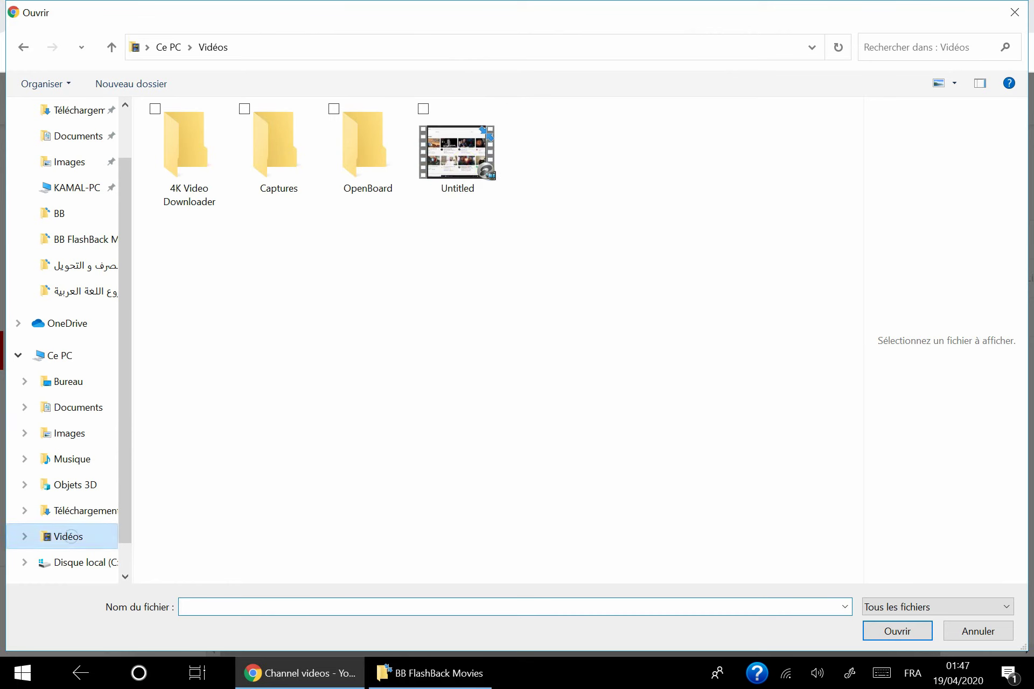
{"action": "left_click", "coordinate": [463, 156]}
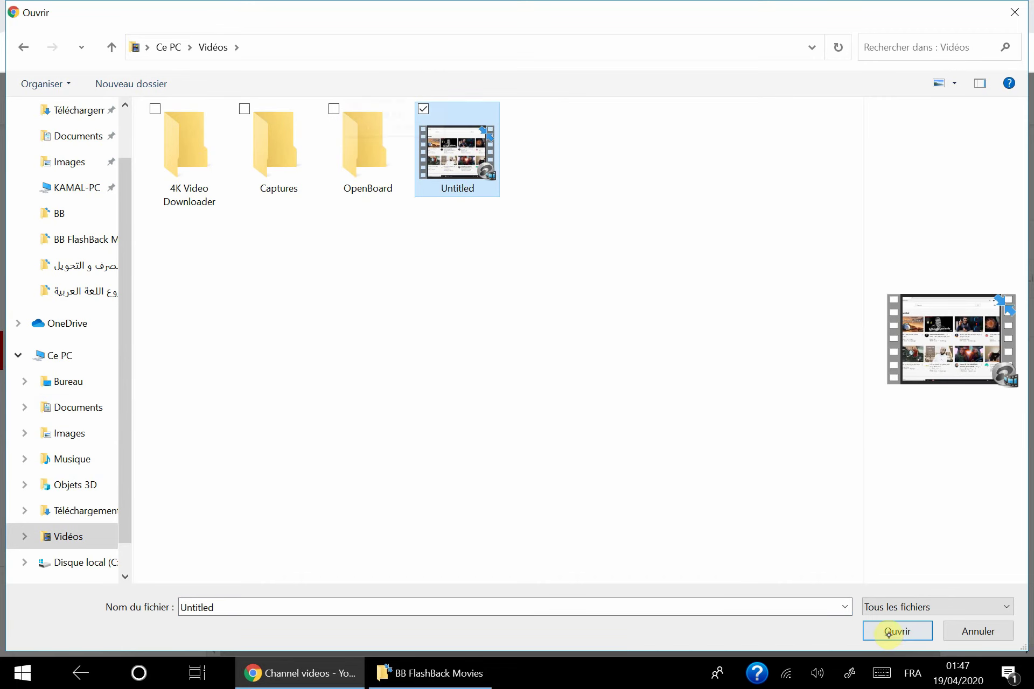
{"action": "left_click", "coordinate": [906, 632]}
Look through the title, description, thumbnail, playlist and audience fields in the video details.
{"action": "double_click", "coordinate": [465, 167]}
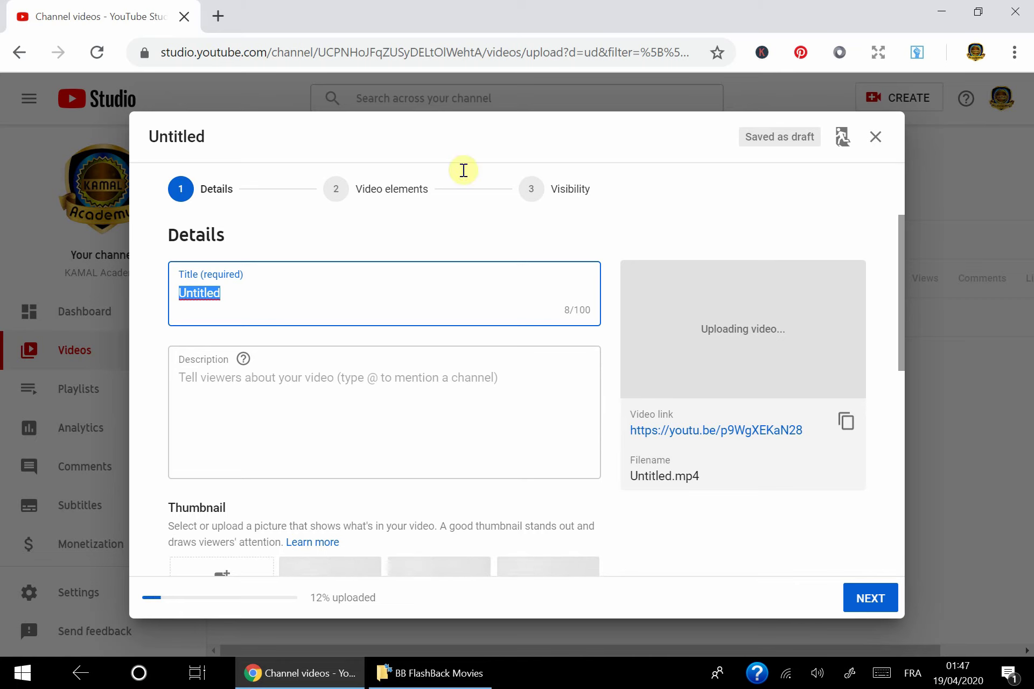
{"action": "key", "text": "Tab"}
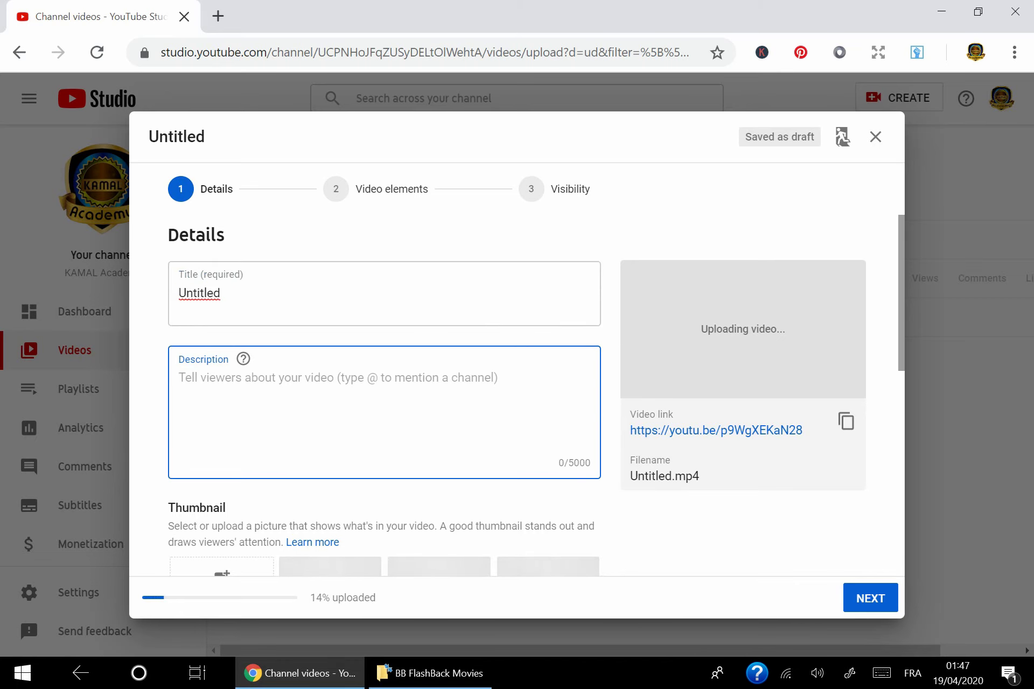
{"action": "scroll", "coordinate": [462, 171], "scroll_direction": "down", "scroll_amount": 4}
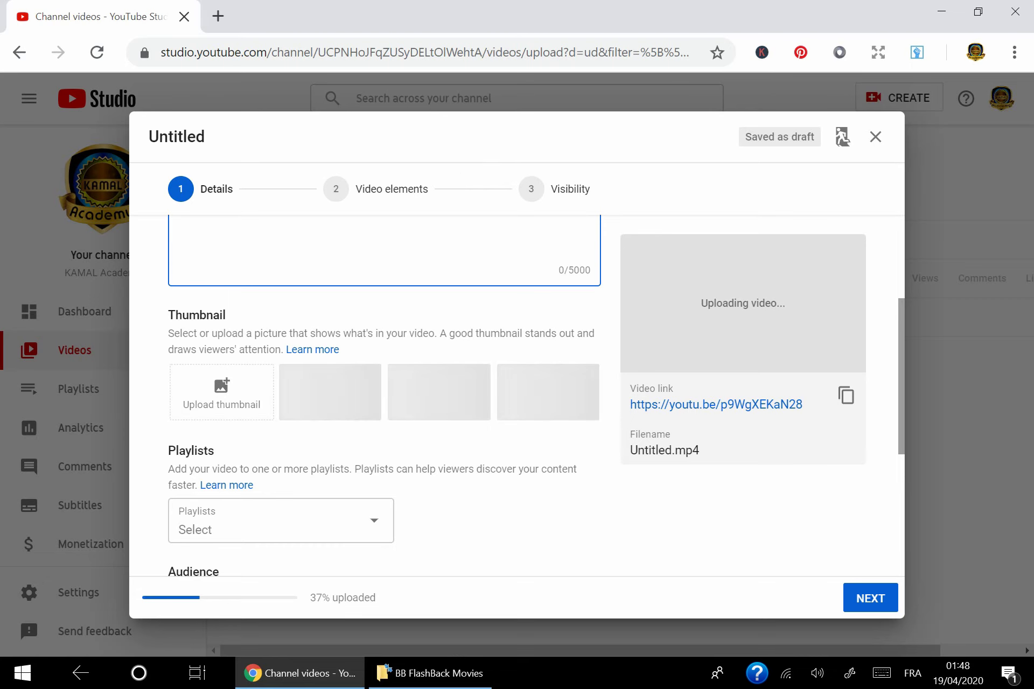
{"action": "scroll", "coordinate": [384, 344], "scroll_direction": "up", "scroll_amount": 3}
{"action": "scroll", "coordinate": [461, 169], "scroll_direction": "up", "scroll_amount": 1}
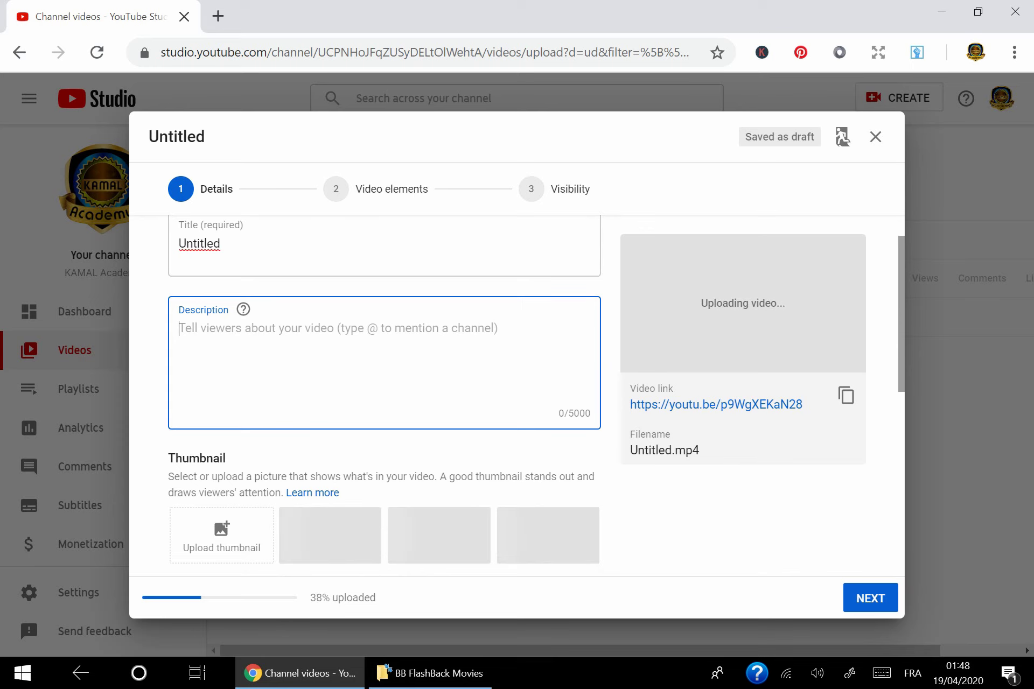
{"action": "scroll", "coordinate": [462, 166], "scroll_direction": "down", "scroll_amount": 2}
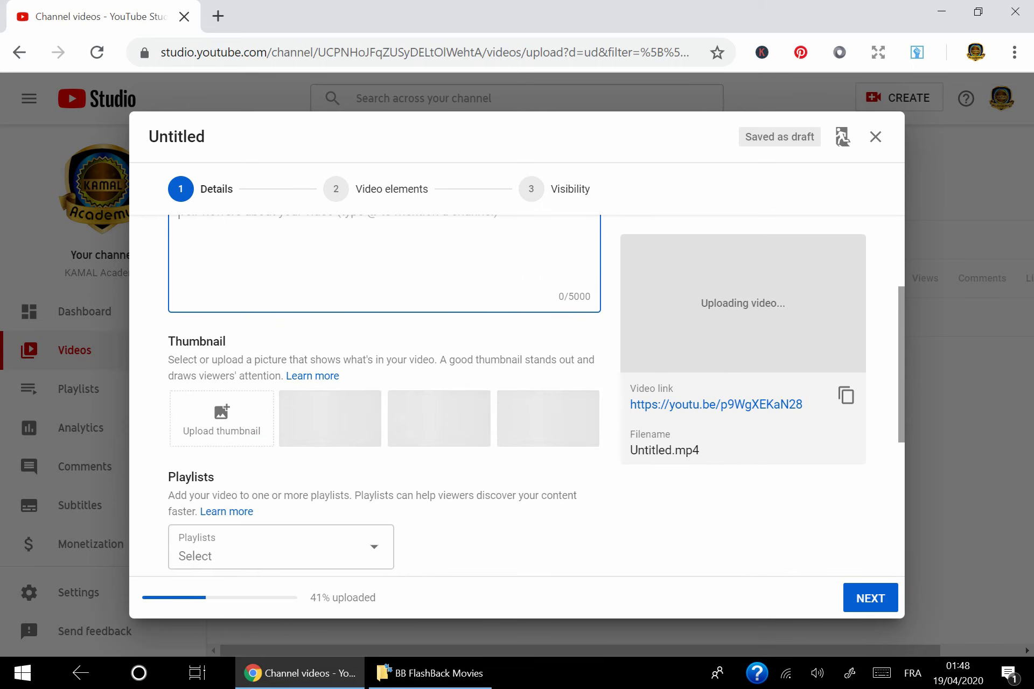
{"action": "scroll", "coordinate": [462, 168], "scroll_direction": "down", "scroll_amount": 2}
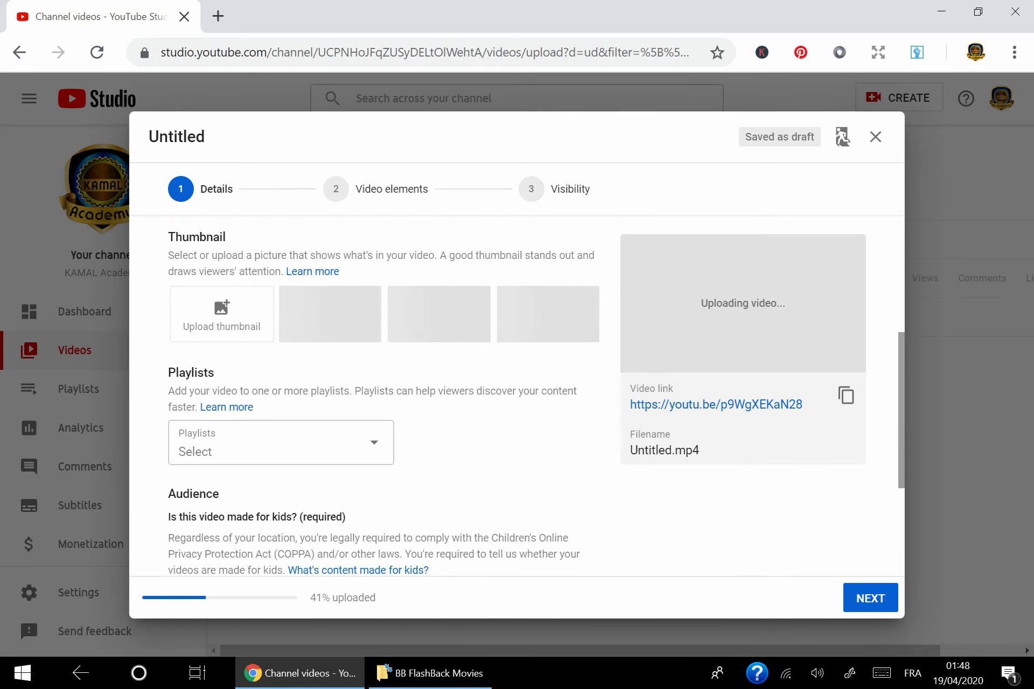
{"action": "scroll", "coordinate": [463, 177], "scroll_direction": "down", "scroll_amount": 3}
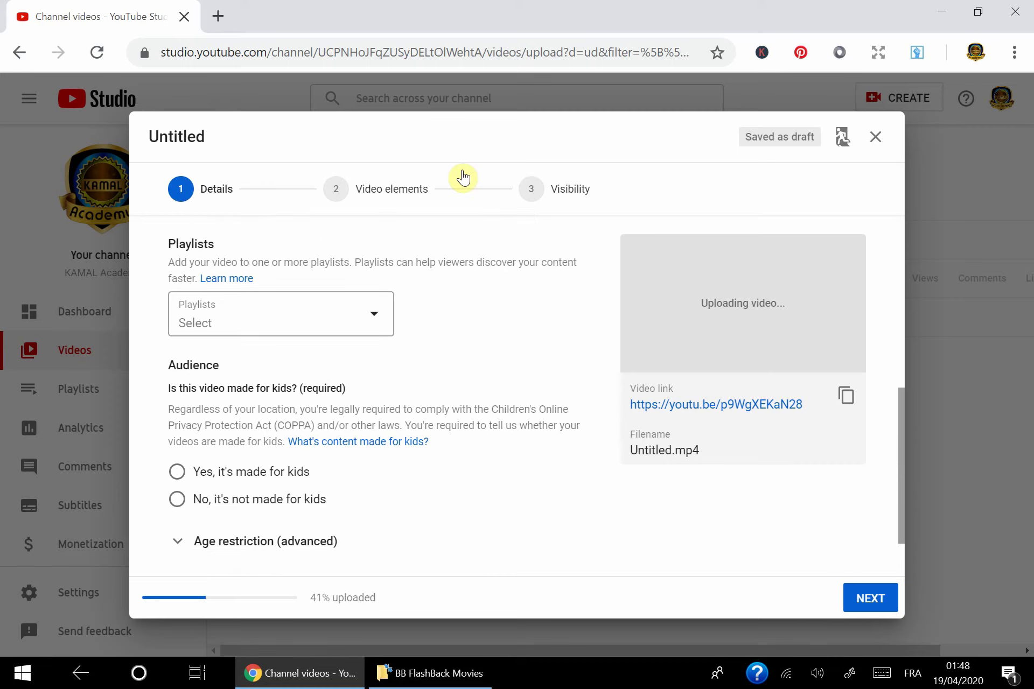
Look through the playlists available for the video and close the list without choosing one.
{"action": "left_click", "coordinate": [372, 313]}
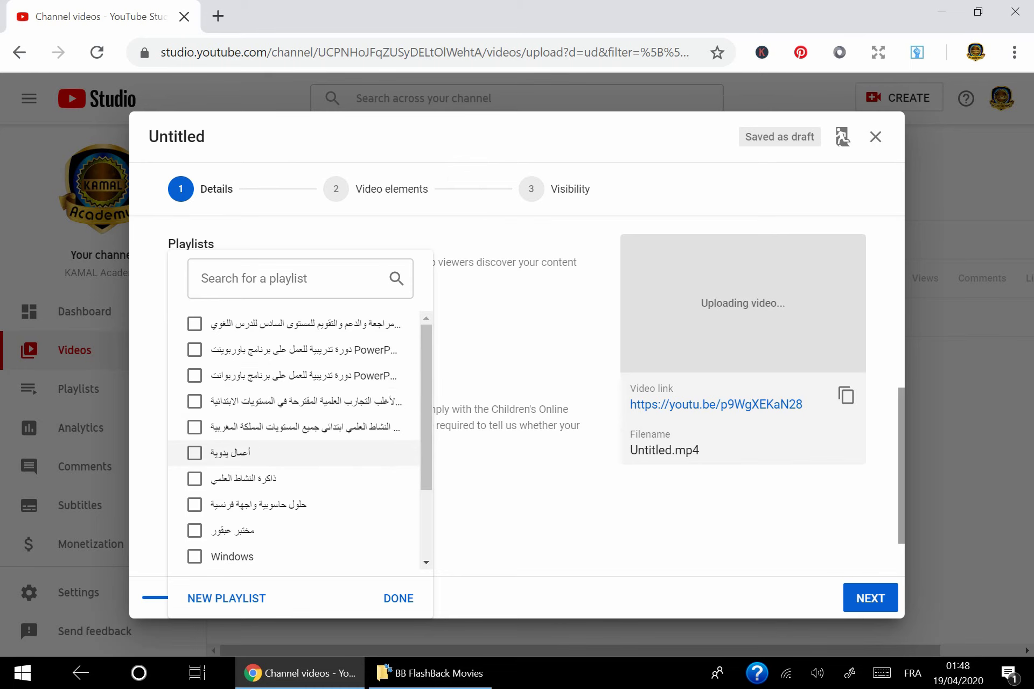
{"action": "left_click", "coordinate": [462, 177]}
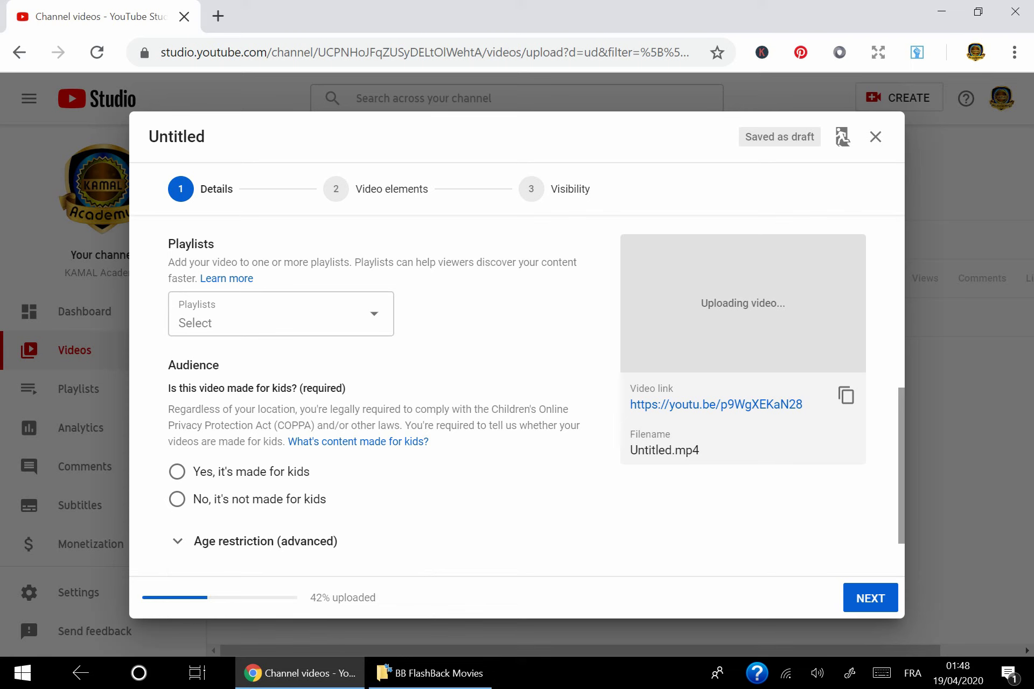
{"action": "key", "text": "Return"}
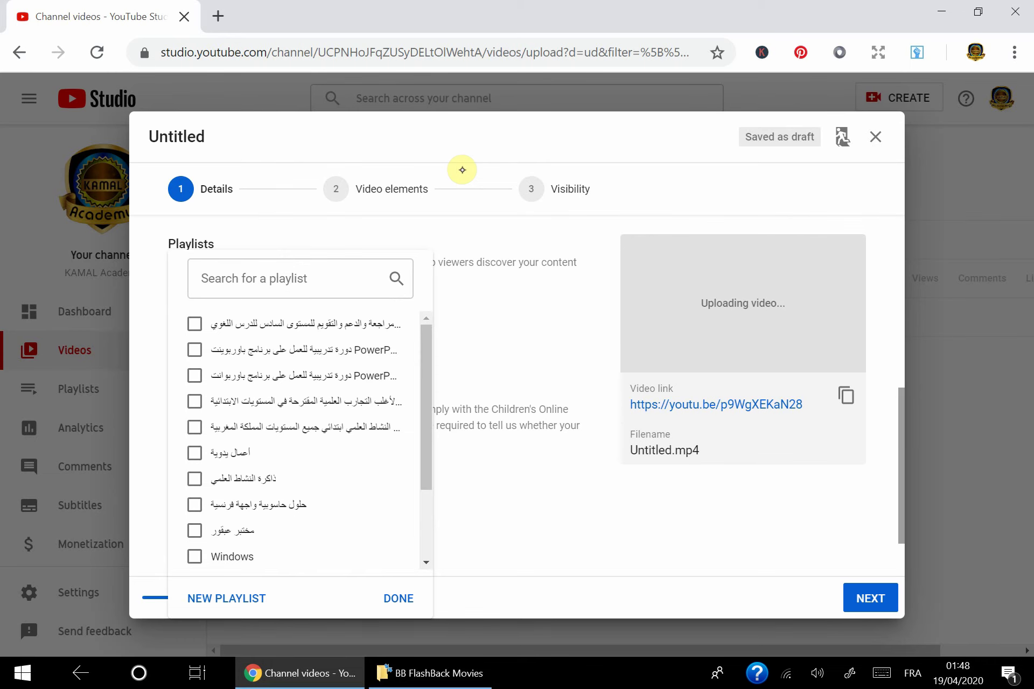
{"action": "left_click", "coordinate": [462, 174]}
Set the video's audience to "Yes, it's made for kids".
{"action": "scroll", "coordinate": [462, 172], "scroll_direction": "down", "scroll_amount": 1}
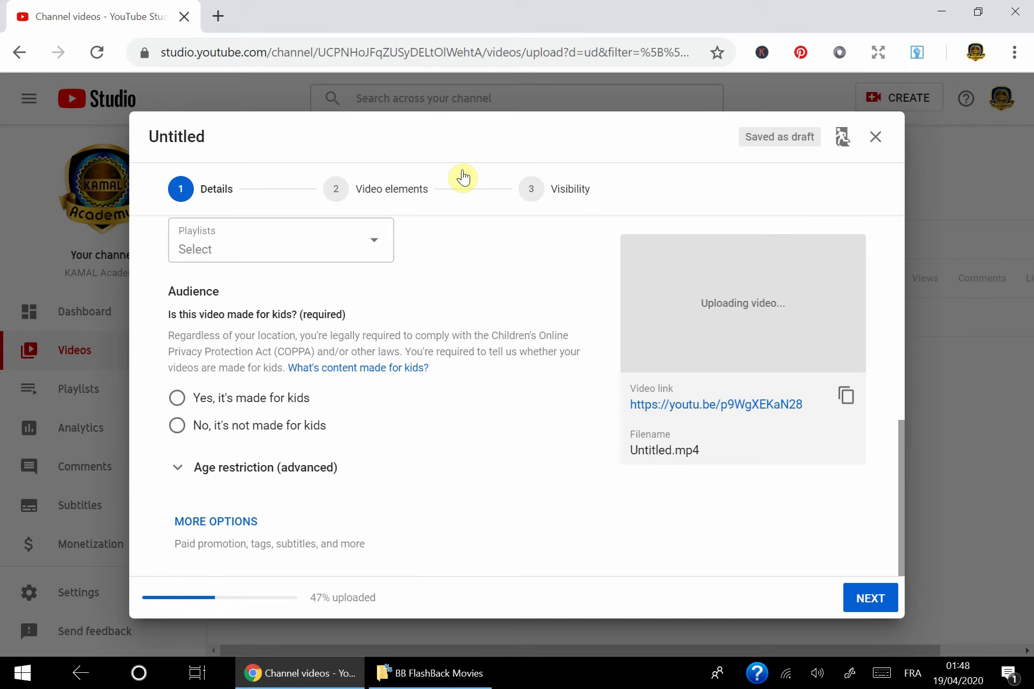
{"action": "key", "text": "space"}
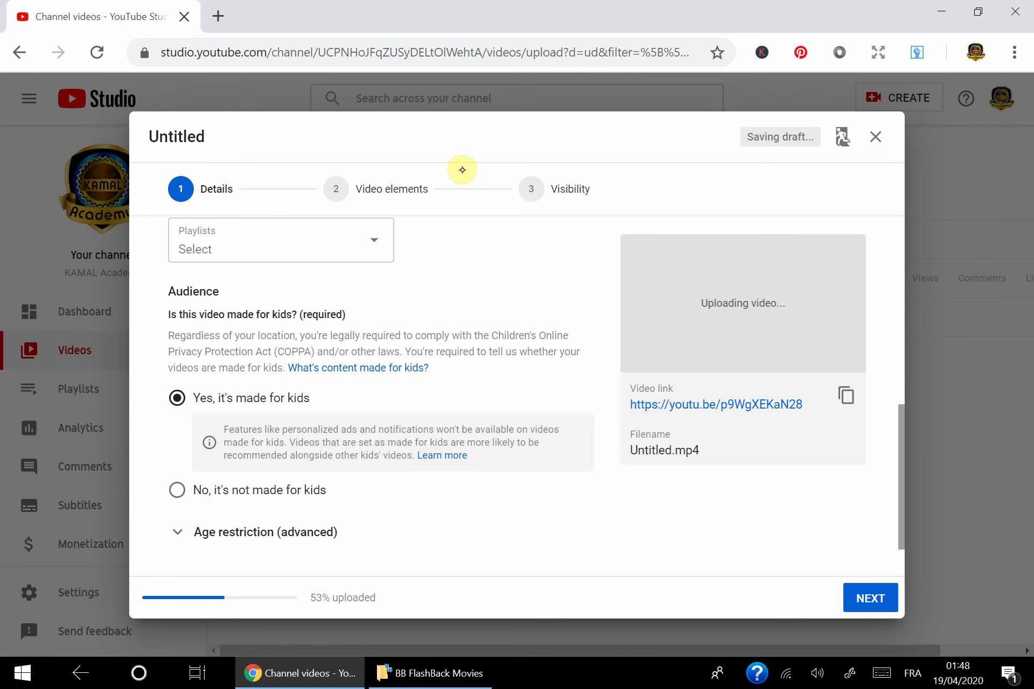
{"action": "scroll", "coordinate": [463, 177], "scroll_direction": "down", "scroll_amount": 1}
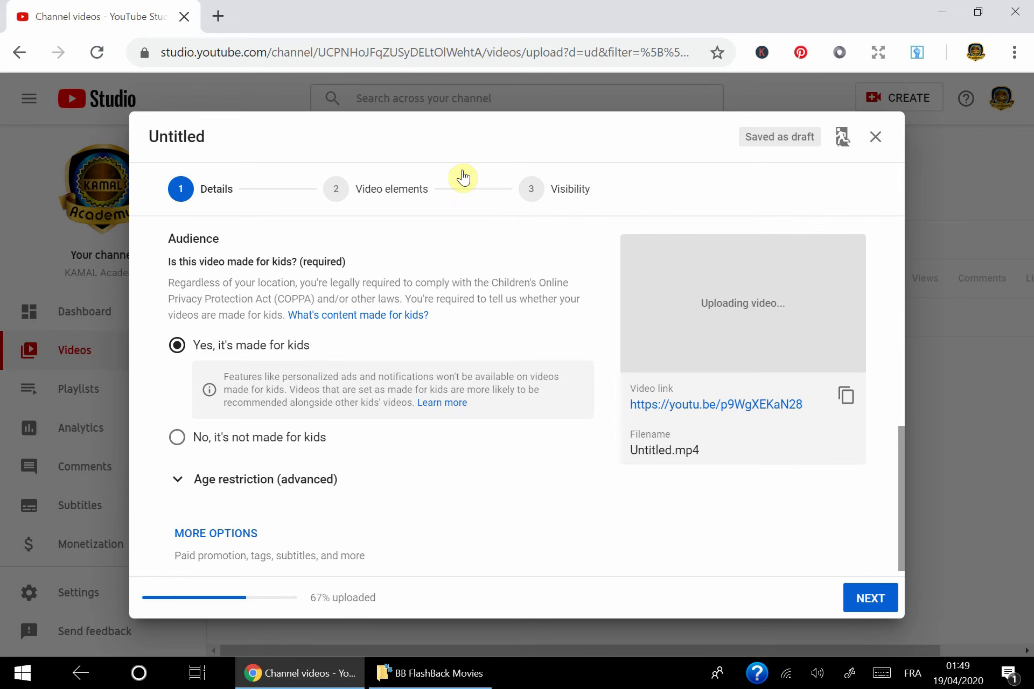
Set the video's audience to "No, it's not made for kids".
{"action": "scroll", "coordinate": [463, 178], "scroll_direction": "down", "scroll_amount": 1}
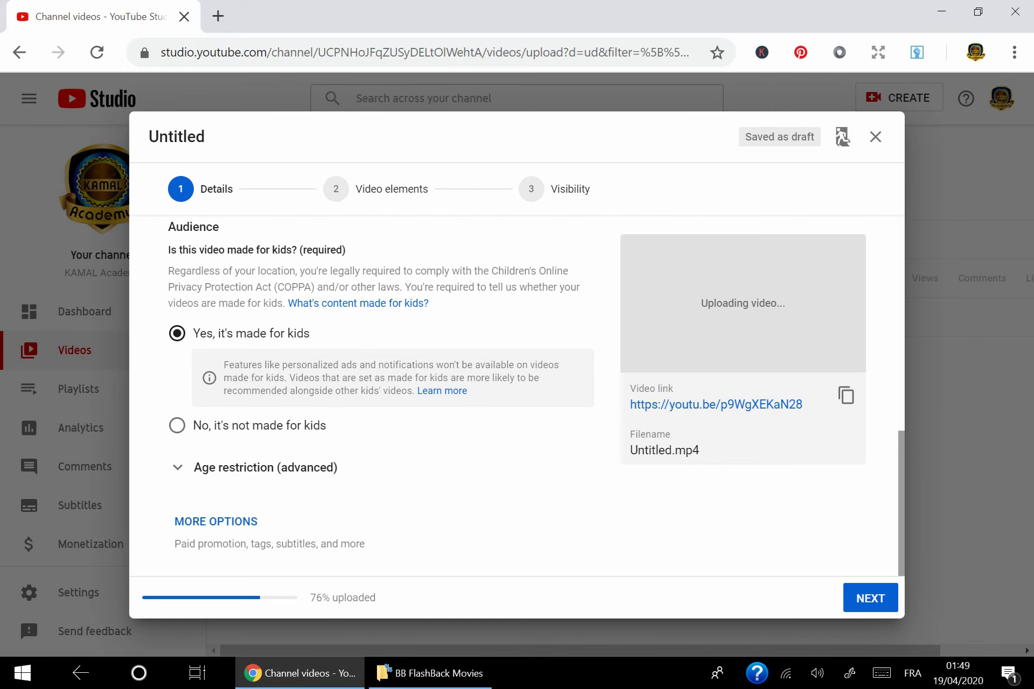
{"action": "left_click", "coordinate": [177, 426]}
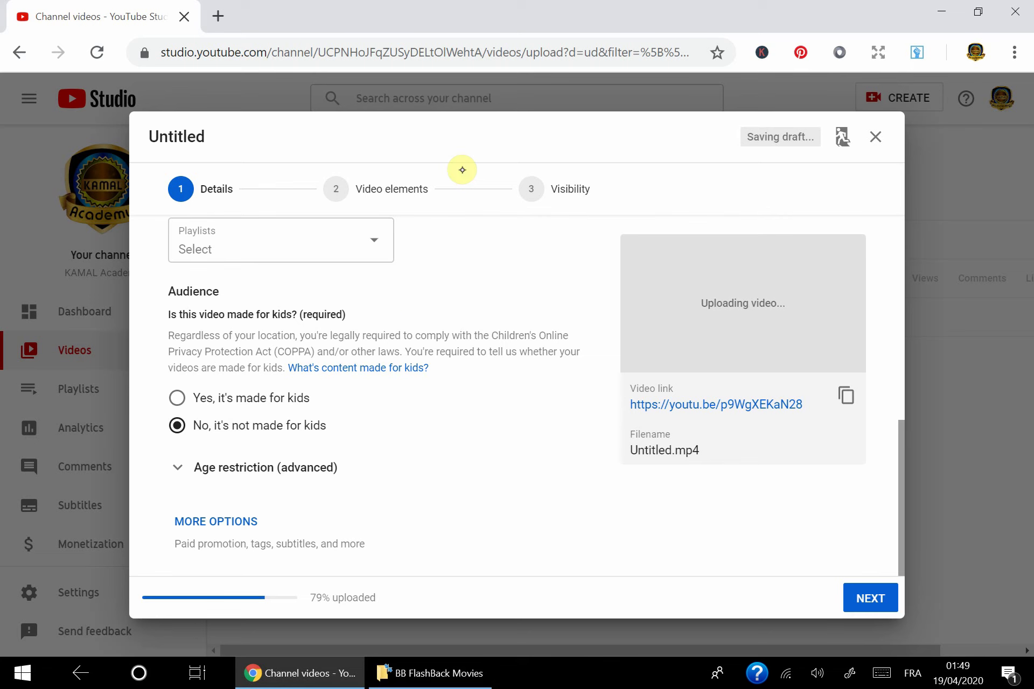
{"action": "key", "text": "Up"}
{"action": "key", "text": "Down"}
Show the additional video options and examine the paid promotion, tags and subtitle settings.
{"action": "left_click", "coordinate": [461, 170]}
{"action": "scroll", "coordinate": [462, 170], "scroll_direction": "down", "scroll_amount": 1}
{"action": "scroll", "coordinate": [462, 169], "scroll_direction": "down", "scroll_amount": 4}
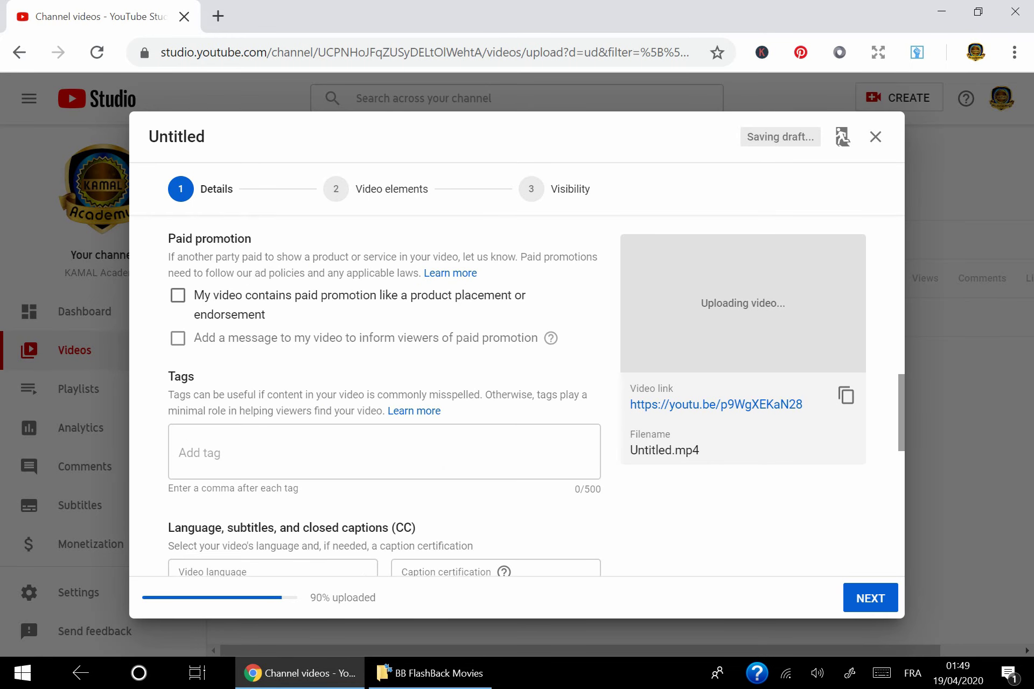
{"action": "left_click", "coordinate": [461, 176]}
{"action": "scroll", "coordinate": [461, 170], "scroll_direction": "down", "scroll_amount": 5}
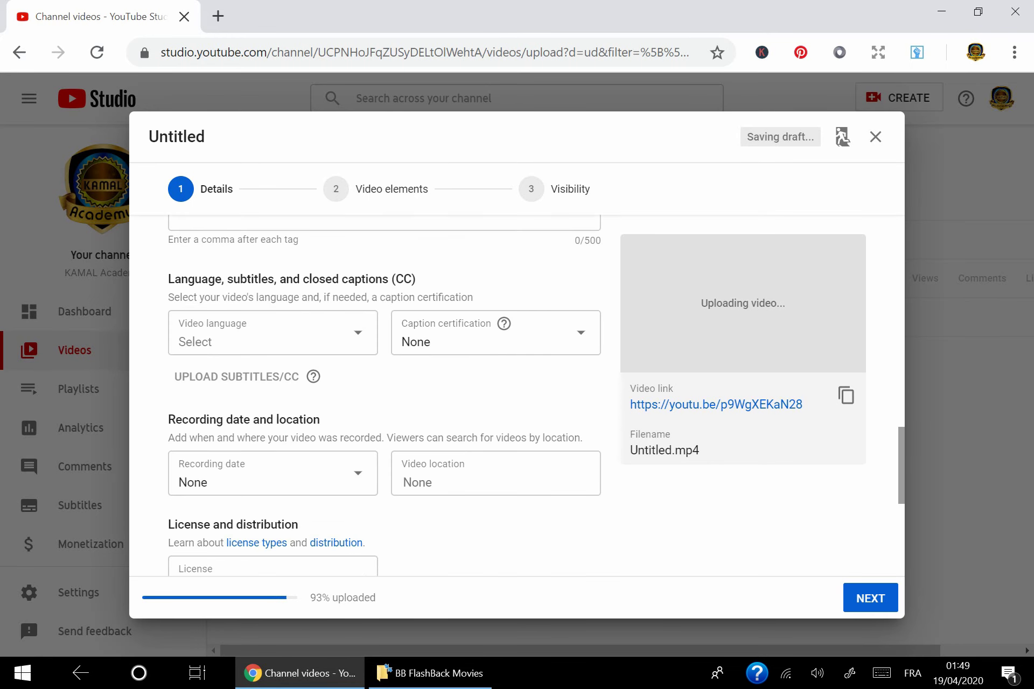
{"action": "left_click", "coordinate": [461, 168]}
{"action": "scroll", "coordinate": [462, 170], "scroll_direction": "up", "scroll_amount": 4}
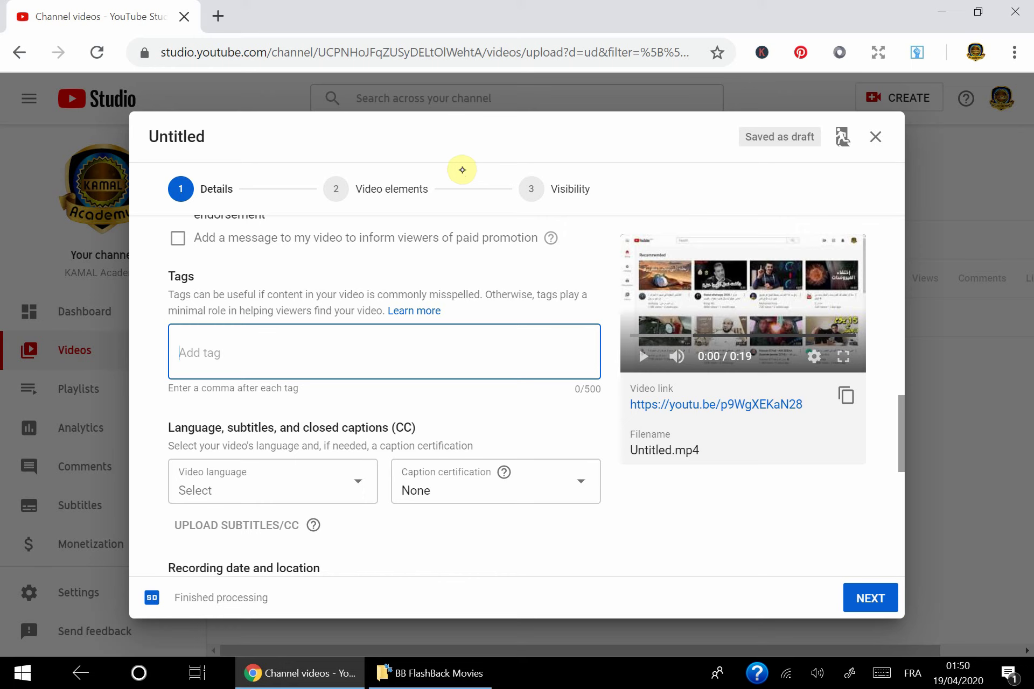
Examine the language, recording date, license, category and comment settings of the video.
{"action": "scroll", "coordinate": [385, 395], "scroll_direction": "down", "scroll_amount": 3}
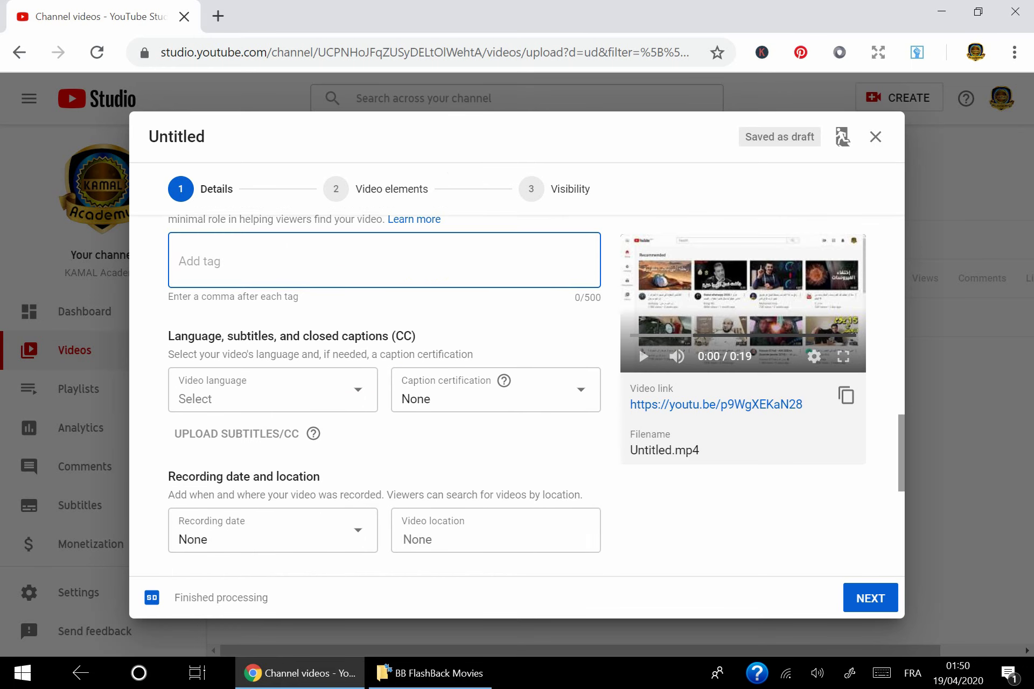
{"action": "scroll", "coordinate": [463, 170], "scroll_direction": "up", "scroll_amount": 2}
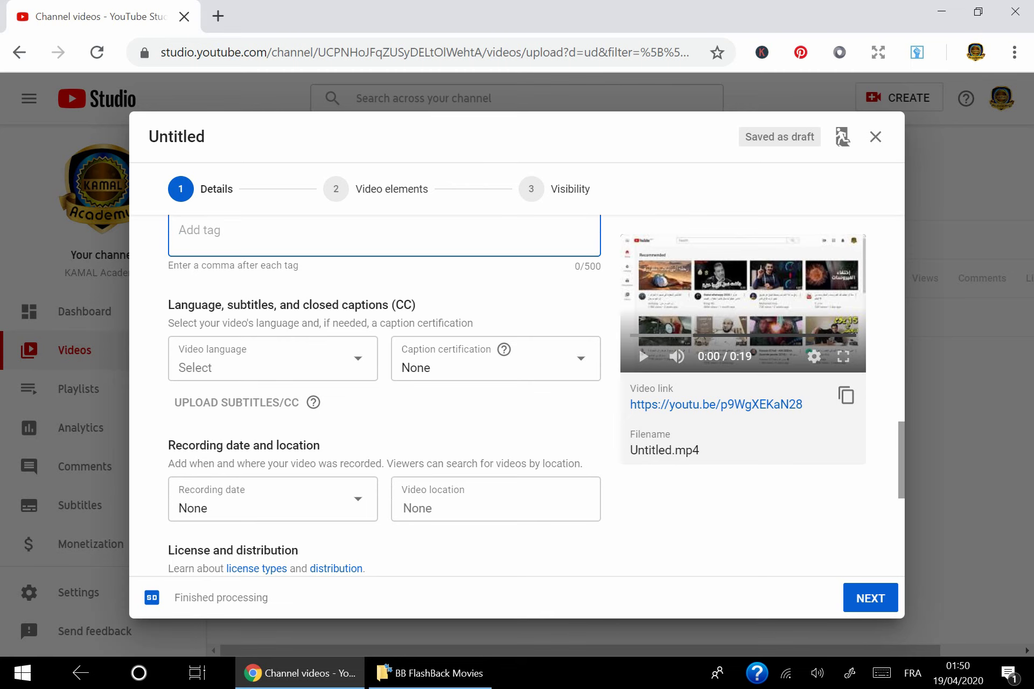
{"action": "scroll", "coordinate": [463, 170], "scroll_direction": "up", "scroll_amount": 1}
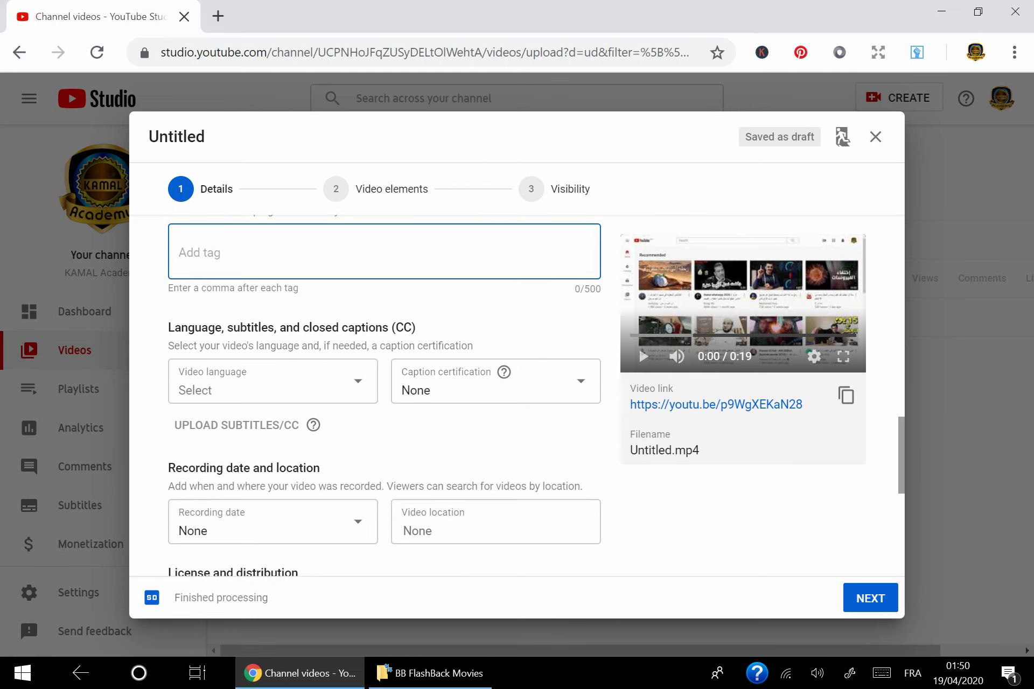
{"action": "scroll", "coordinate": [628, 344], "scroll_direction": "down", "scroll_amount": 5}
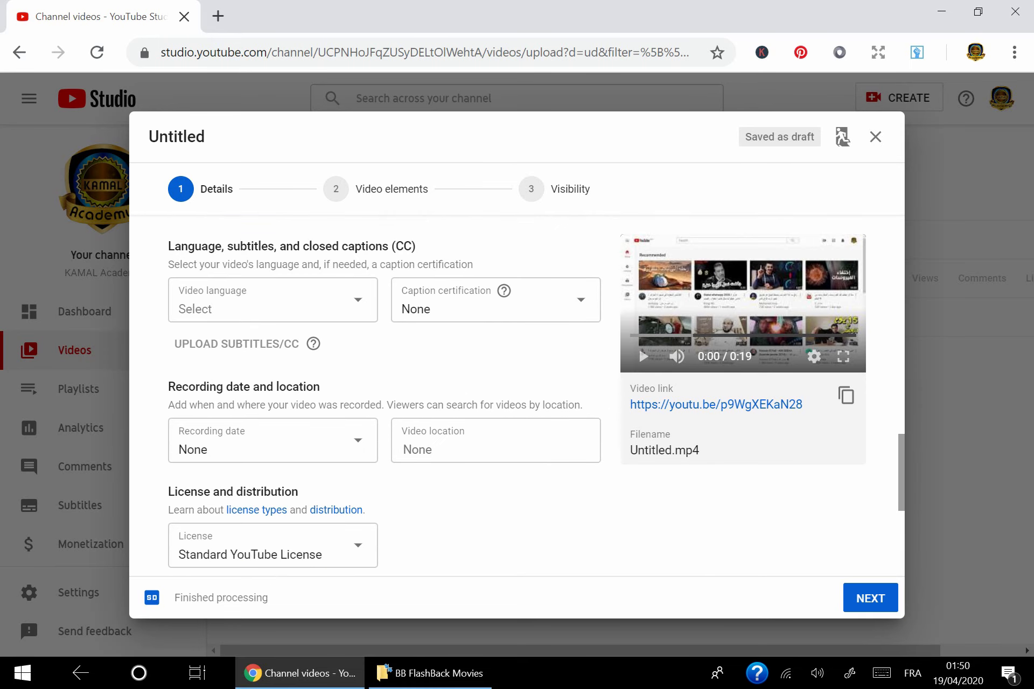
{"action": "scroll", "coordinate": [627, 344], "scroll_direction": "up", "scroll_amount": 5}
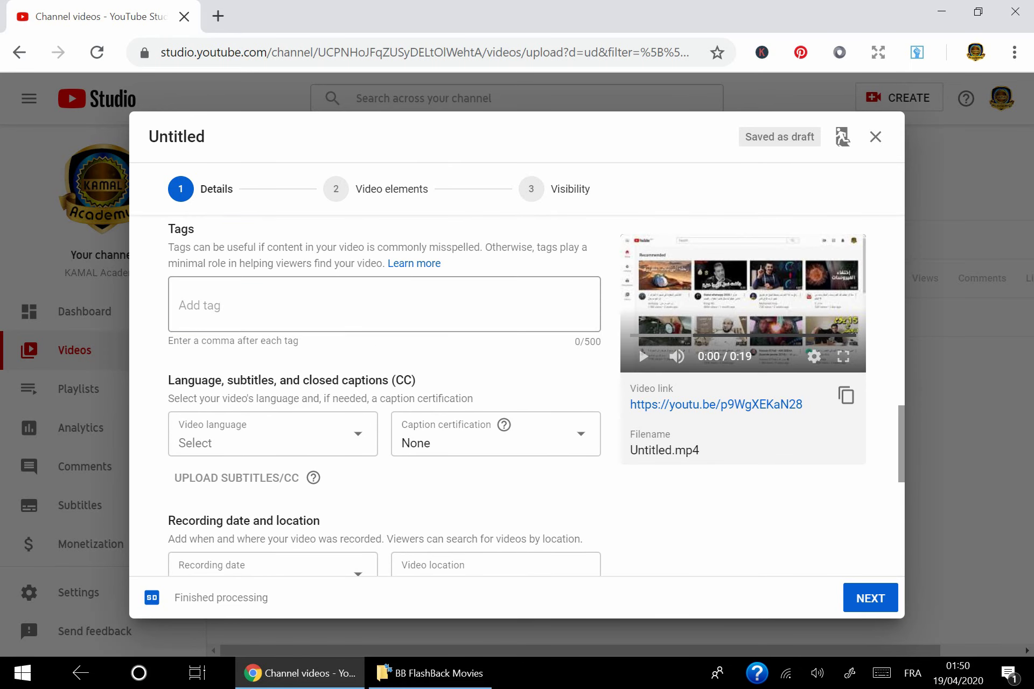
{"action": "scroll", "coordinate": [462, 170], "scroll_direction": "down", "scroll_amount": 2}
{"action": "scroll", "coordinate": [462, 171], "scroll_direction": "down", "scroll_amount": 3}
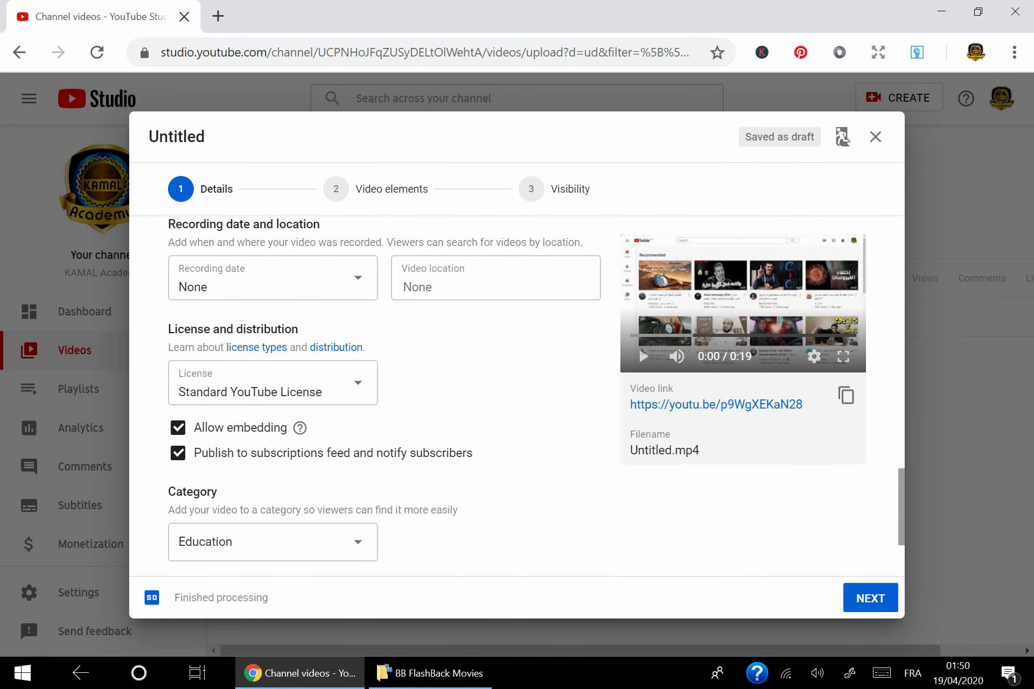
{"action": "scroll", "coordinate": [462, 177], "scroll_direction": "down", "scroll_amount": 2}
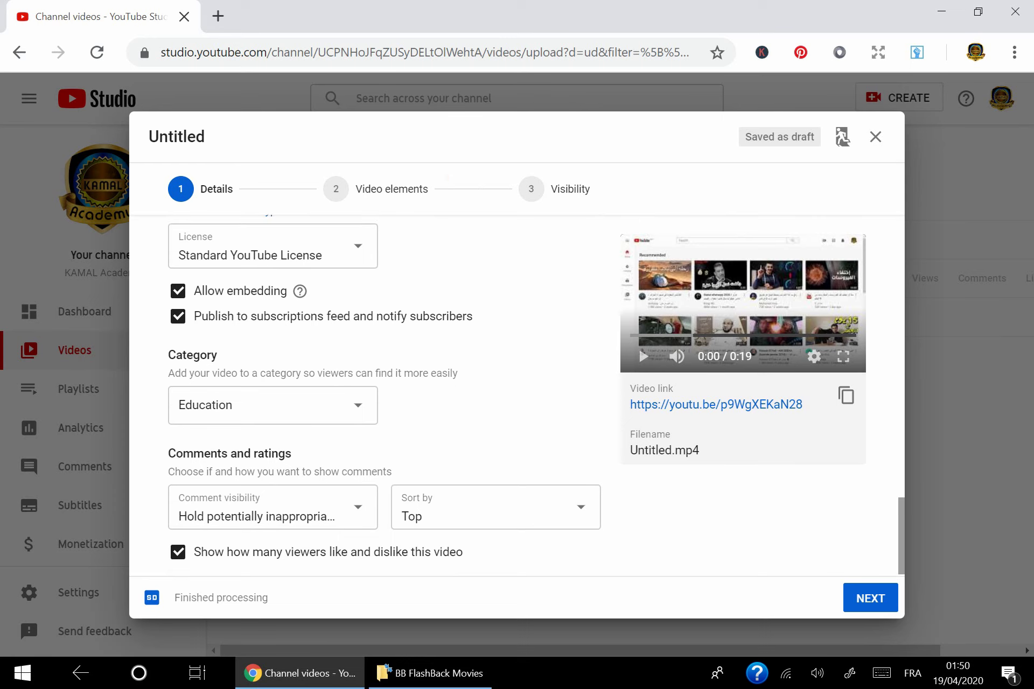
{"action": "scroll", "coordinate": [462, 170], "scroll_direction": "up", "scroll_amount": 1}
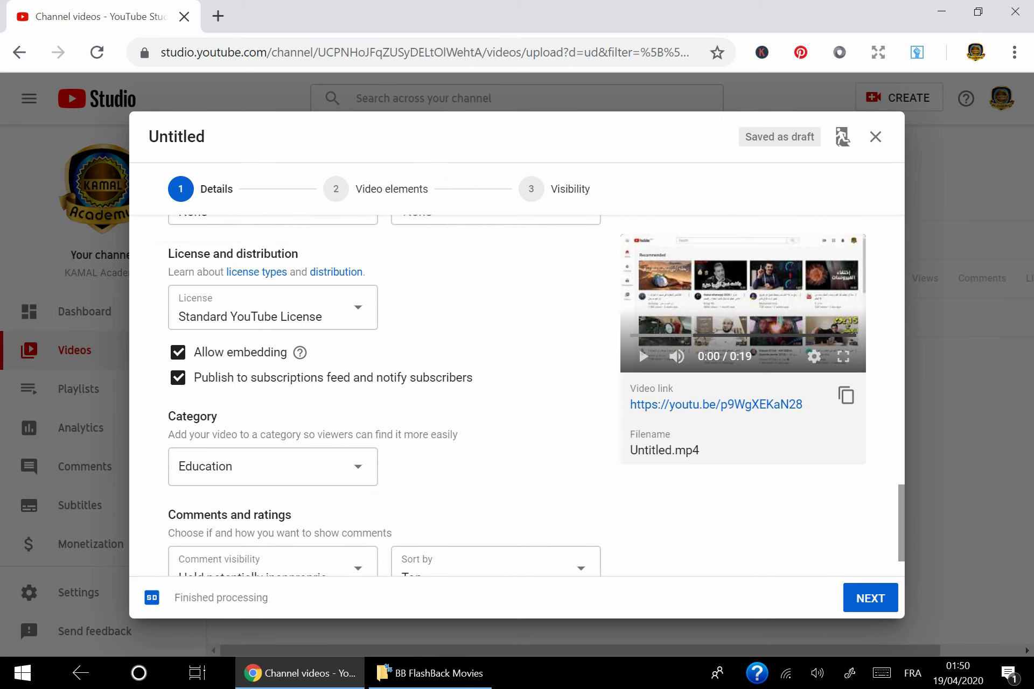
Examine the available video categories and the comments and ratings settings, keeping the category Education.
{"action": "scroll", "coordinate": [462, 170], "scroll_direction": "down", "scroll_amount": 1}
{"action": "left_click", "coordinate": [273, 441]}
{"action": "key", "text": "e"}
{"action": "key", "text": "s"}
{"action": "key", "text": "g"}
{"action": "key", "text": "h"}
{"action": "key", "text": "g"}
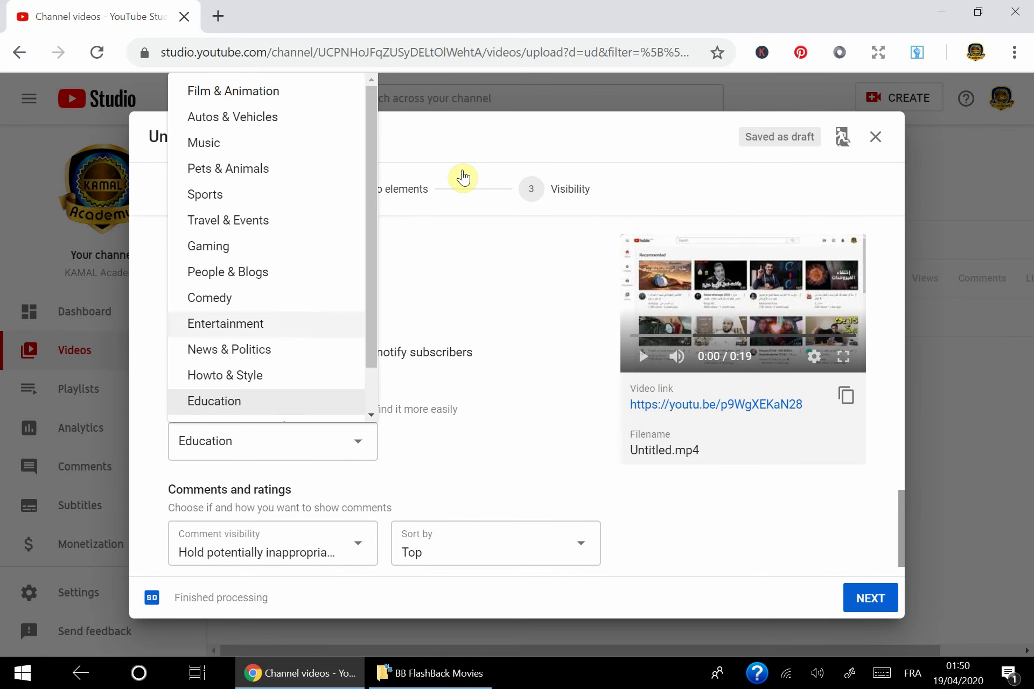
{"action": "key", "text": "e"}
{"action": "key", "text": "p"}
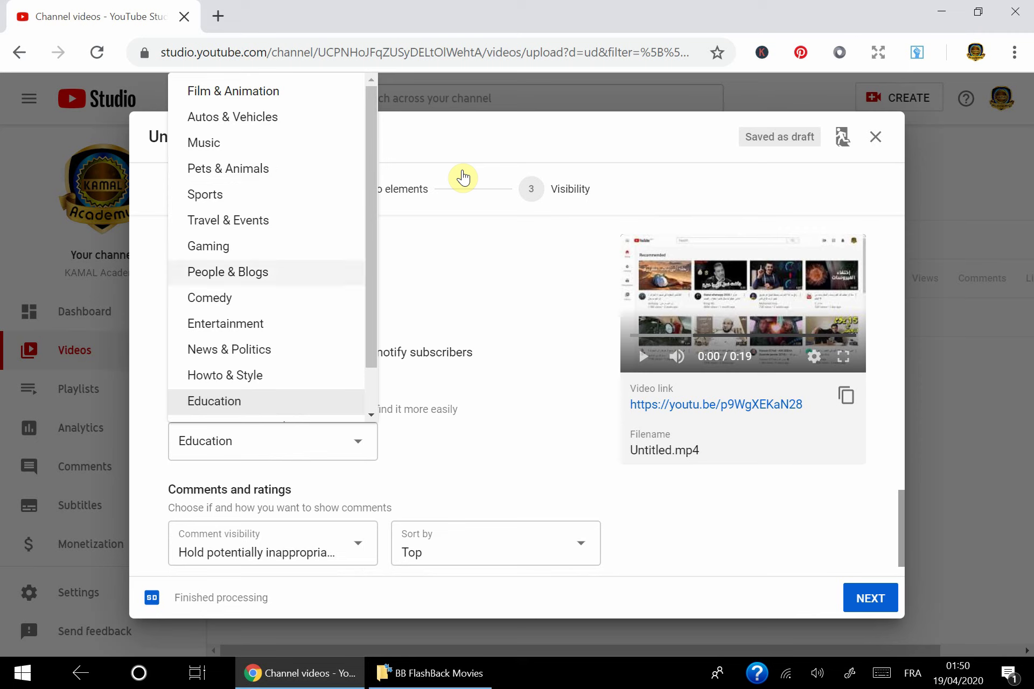
{"action": "key", "text": "e"}
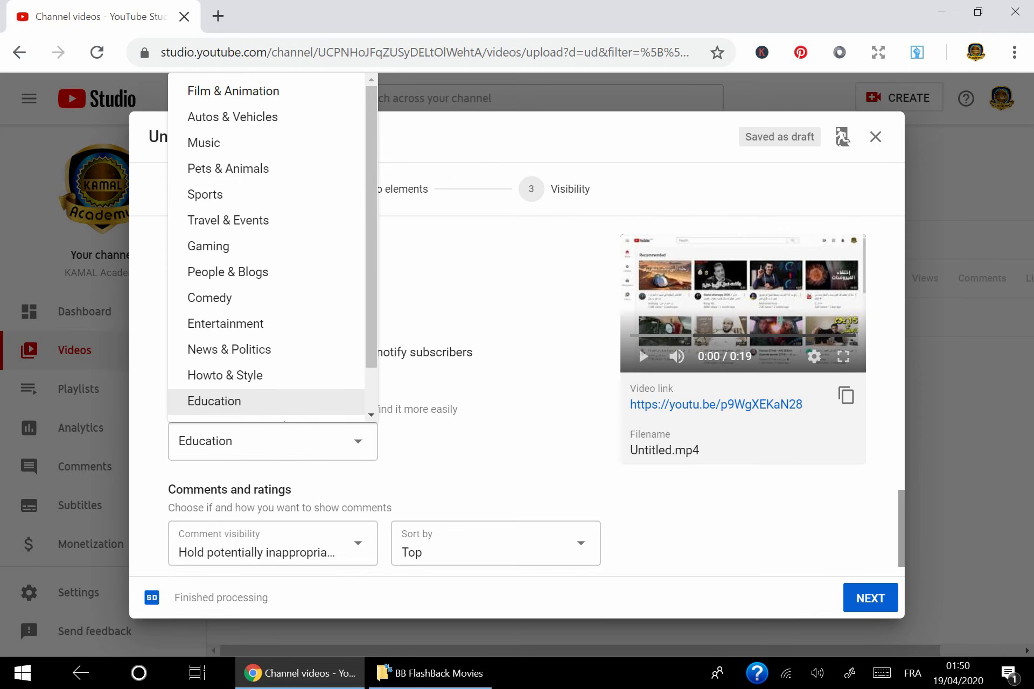
{"action": "left_click", "coordinate": [461, 170]}
{"action": "scroll", "coordinate": [462, 170], "scroll_direction": "down", "scroll_amount": 1}
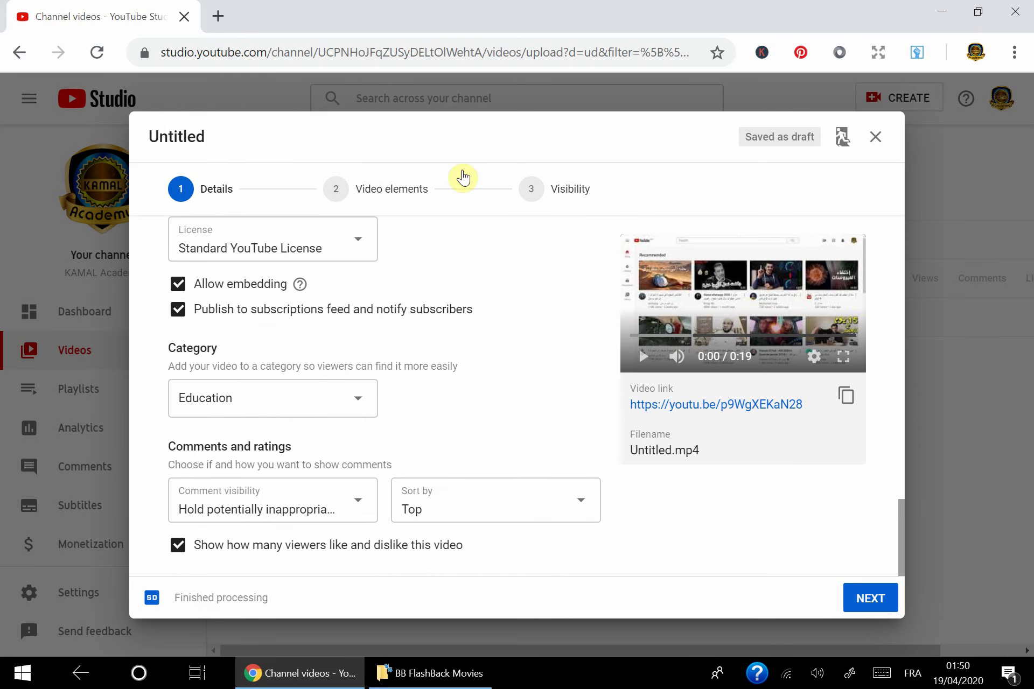
Continue past the video elements without adding any and set the video's visibility to Public.
{"action": "left_click", "coordinate": [870, 598]}
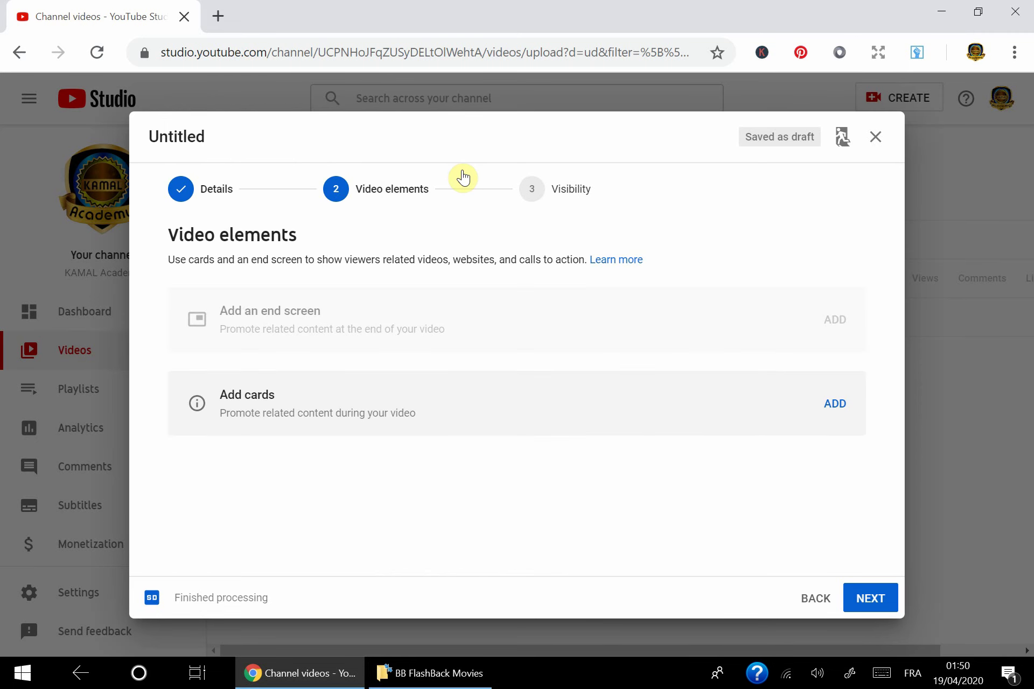
{"action": "left_click", "coordinate": [870, 597]}
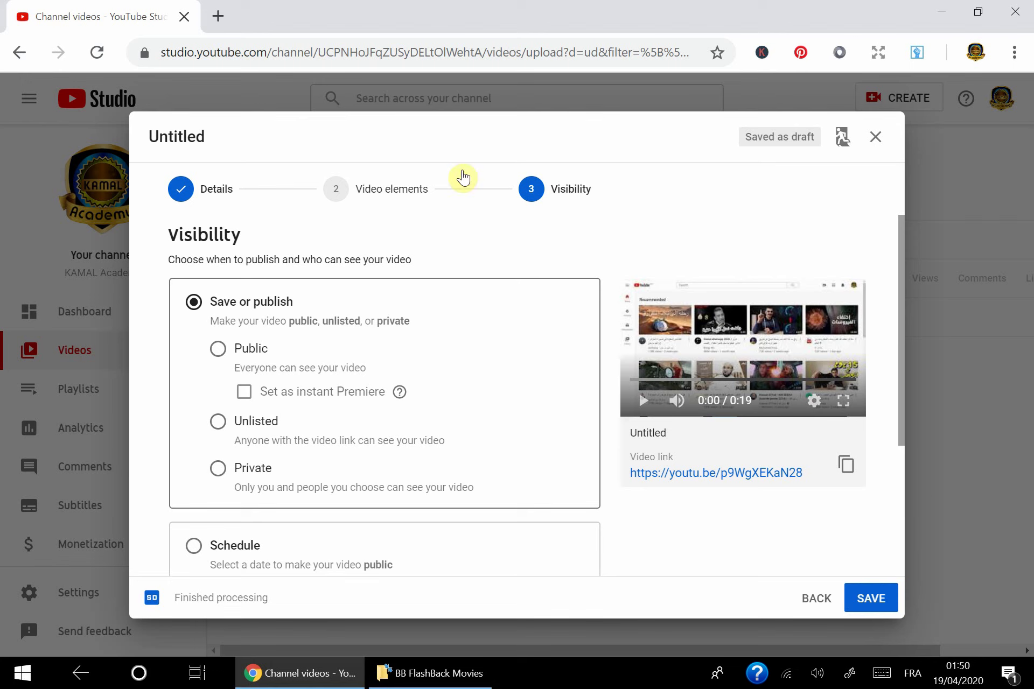
{"action": "left_click", "coordinate": [235, 468]}
{"action": "left_click", "coordinate": [217, 349]}
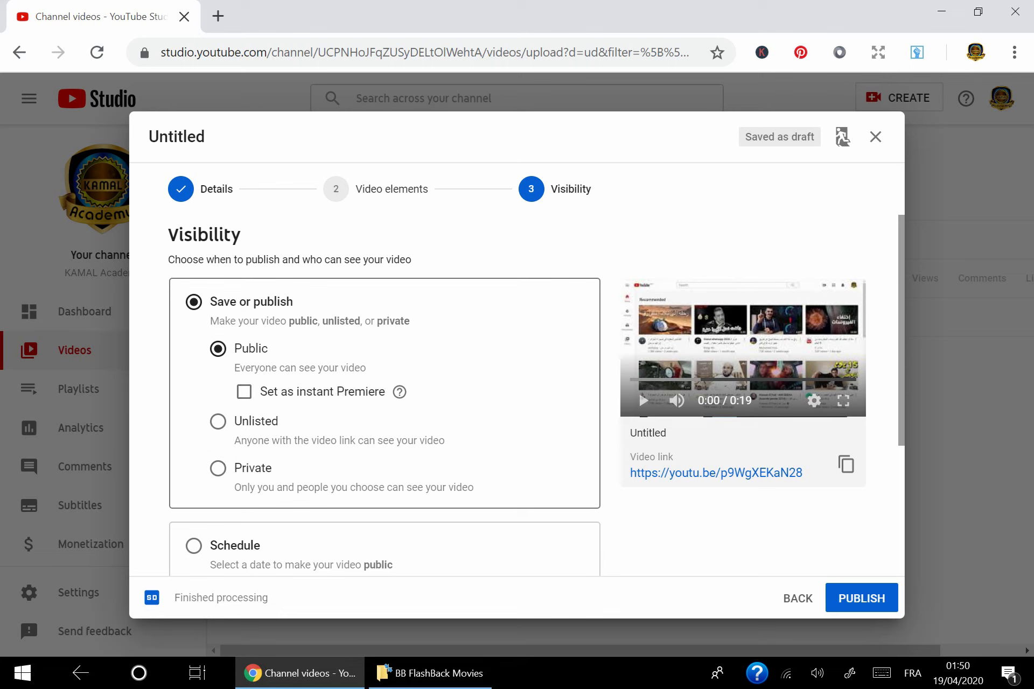
Publish the video with Public visibility and dismiss the publication dialog.
{"action": "left_click", "coordinate": [236, 469]}
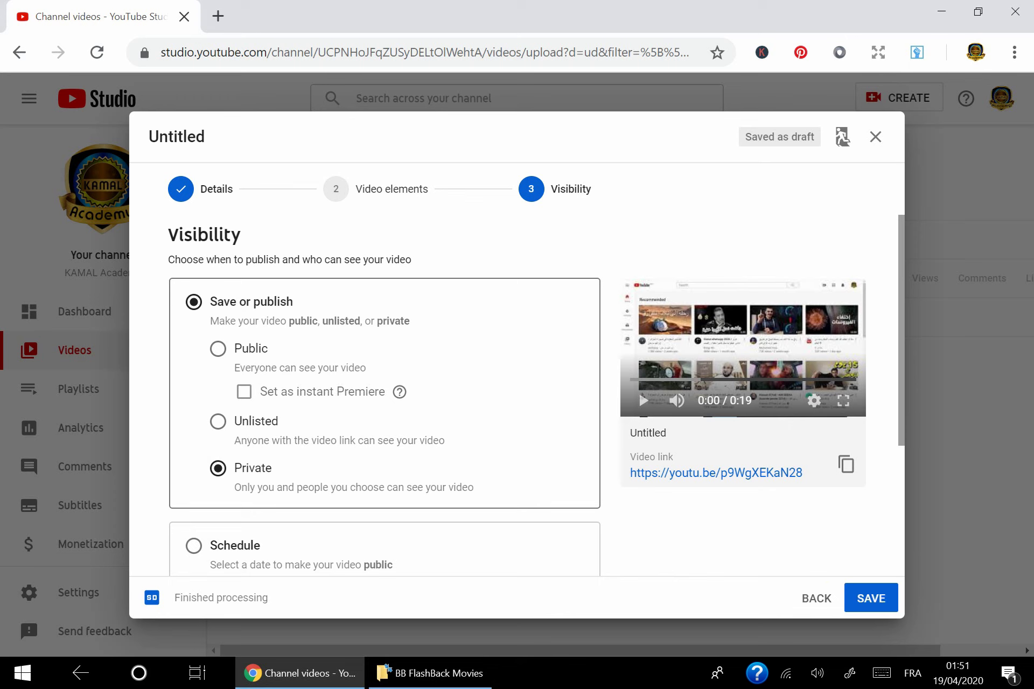
{"action": "left_click", "coordinate": [218, 349]}
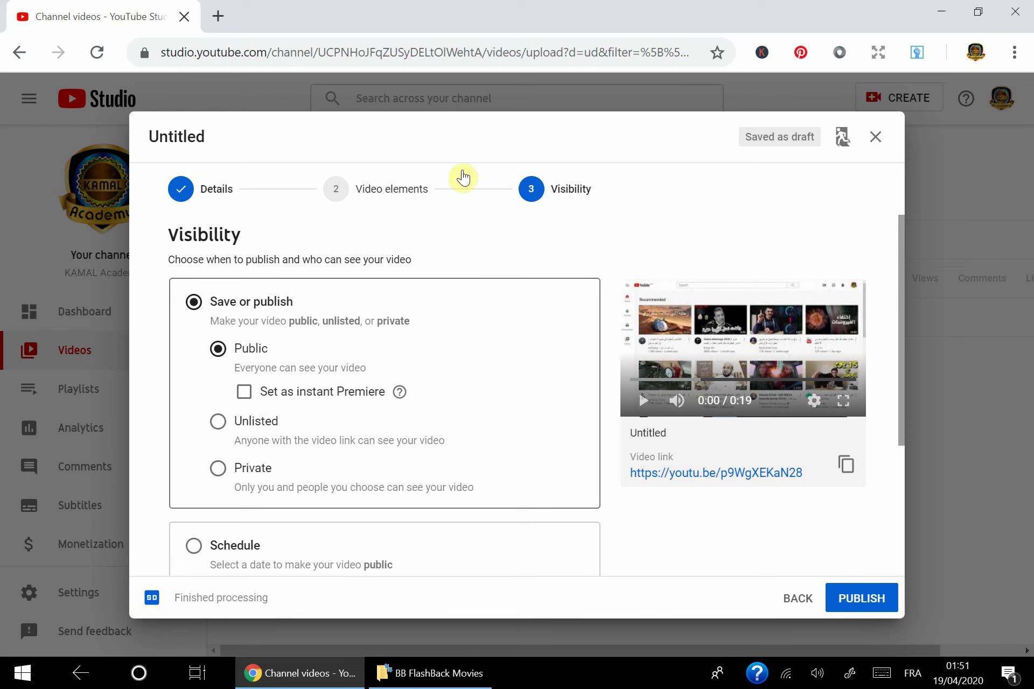
{"action": "left_click", "coordinate": [218, 468]}
{"action": "scroll", "coordinate": [462, 178], "scroll_direction": "down", "scroll_amount": 3}
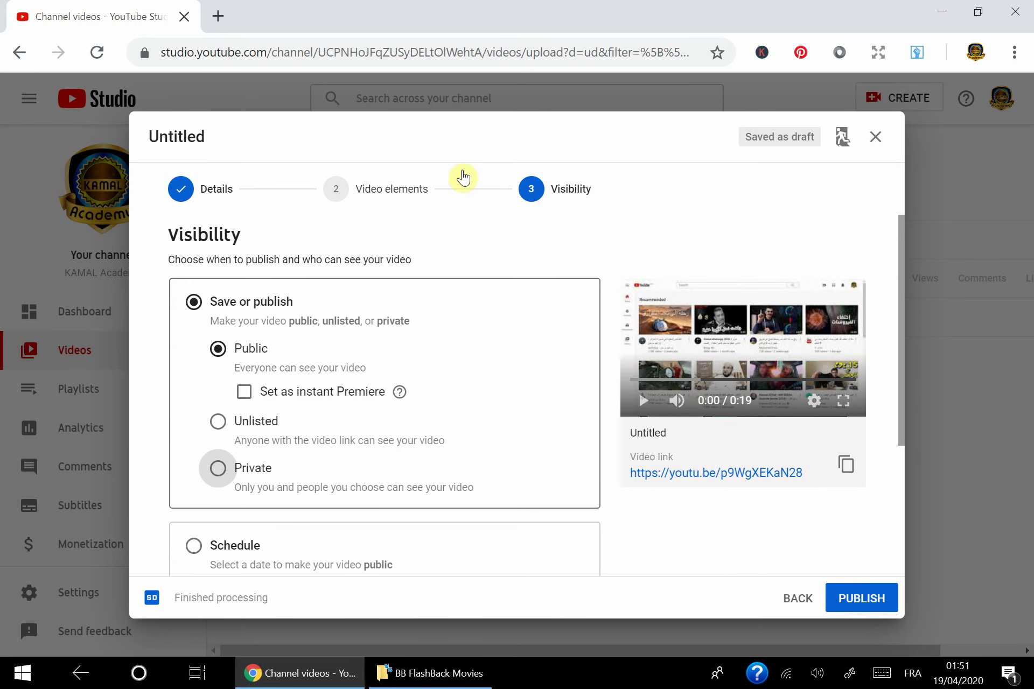
{"action": "left_click", "coordinate": [863, 602]}
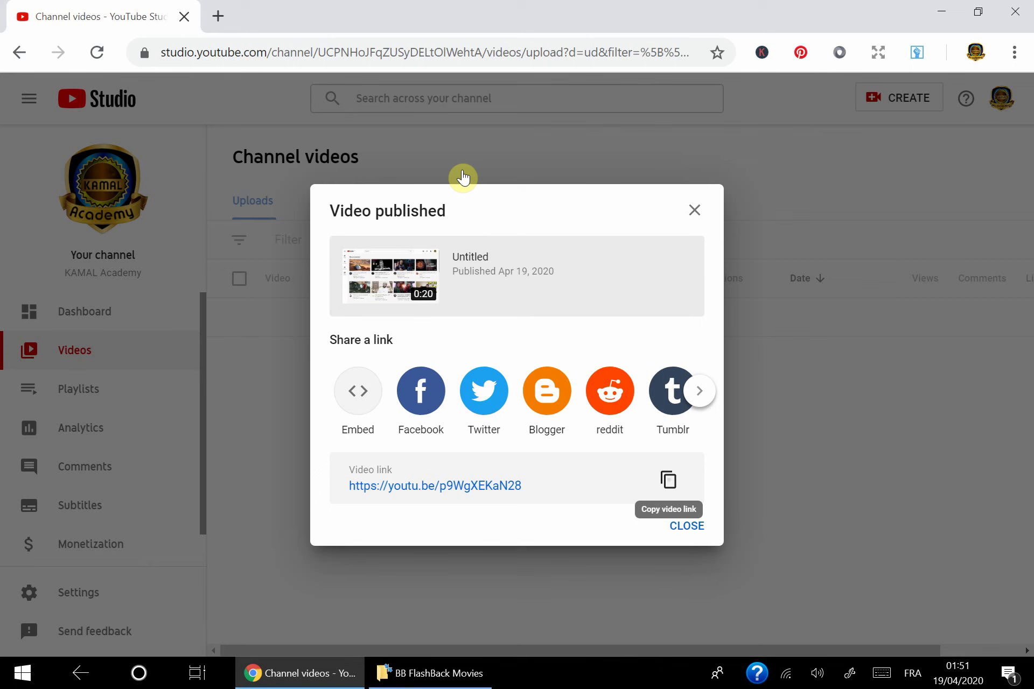
{"action": "key", "text": "Return"}
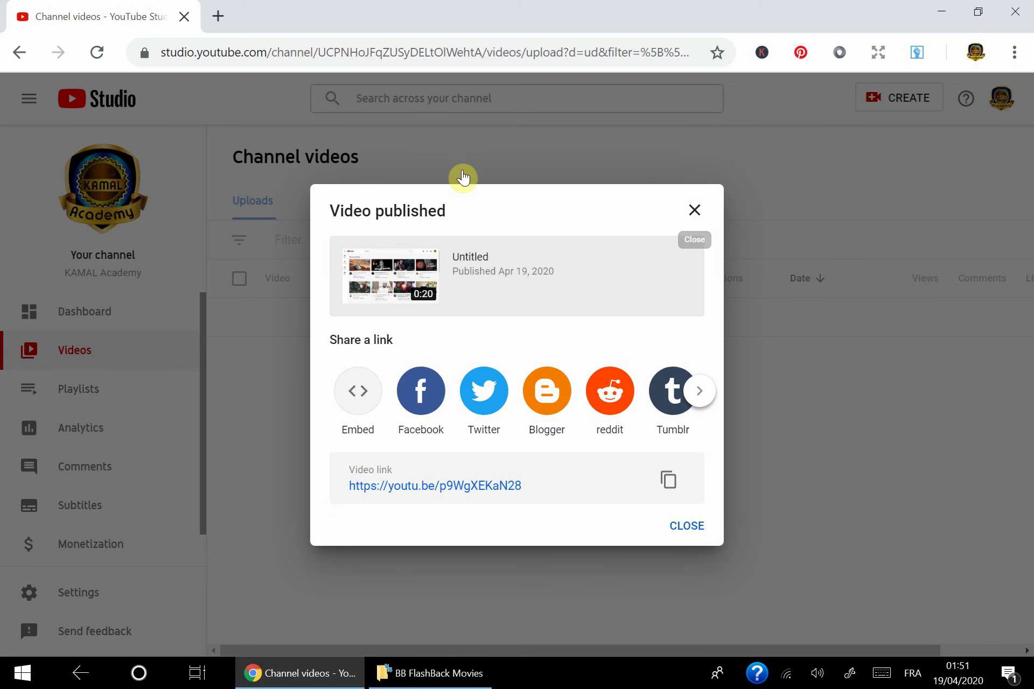
{"action": "left_click", "coordinate": [694, 210]}
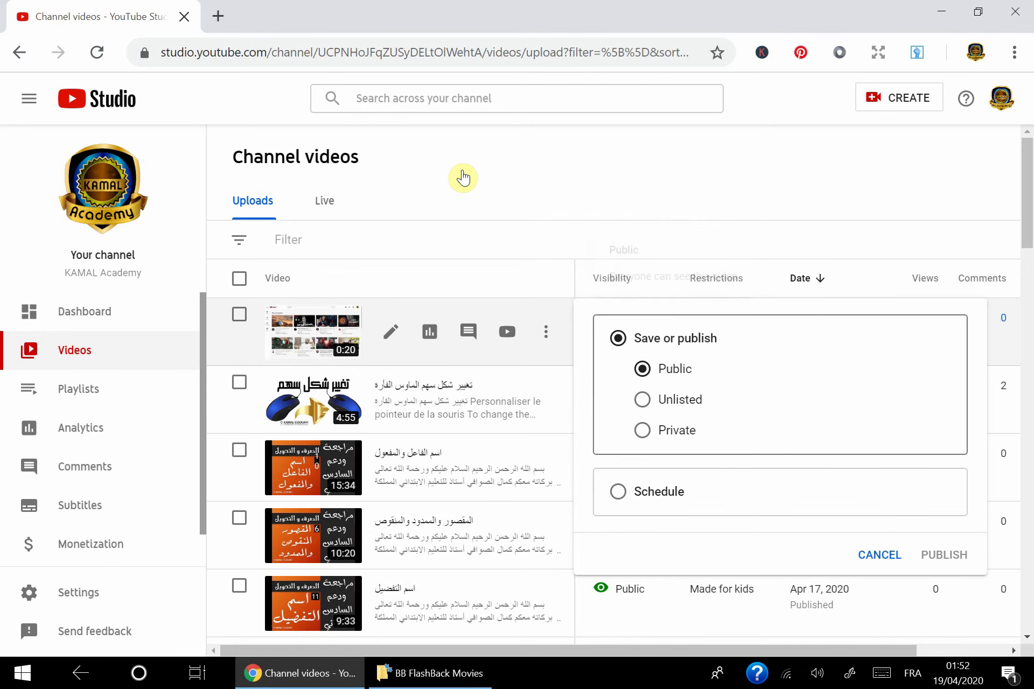
Try the Private visibility option for the Untitled video in the channel's video list.
{"action": "key", "text": "Down"}
{"action": "key", "text": "Down"}
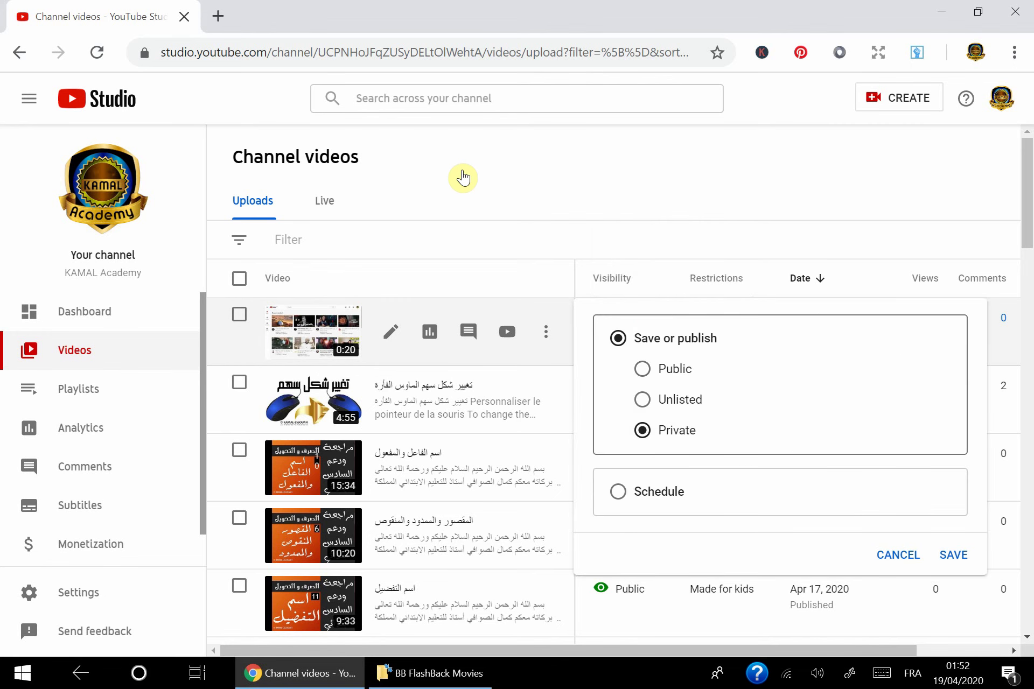
{"action": "key", "text": "Escape"}
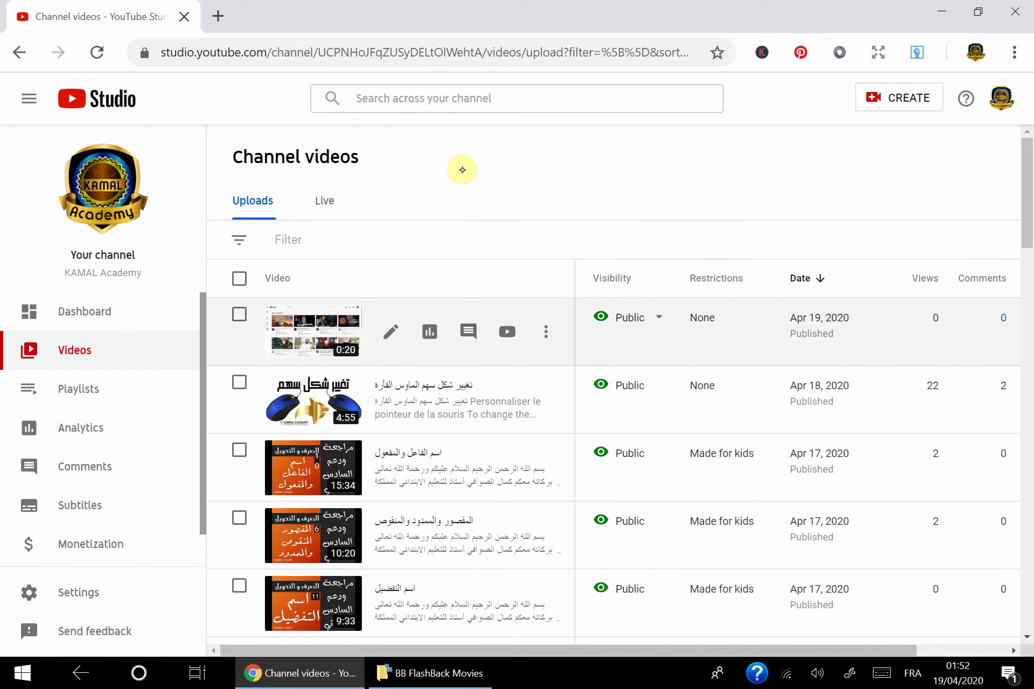
{"action": "key", "text": "Return"}
{"action": "key", "text": "Down"}
{"action": "key", "text": "Down"}
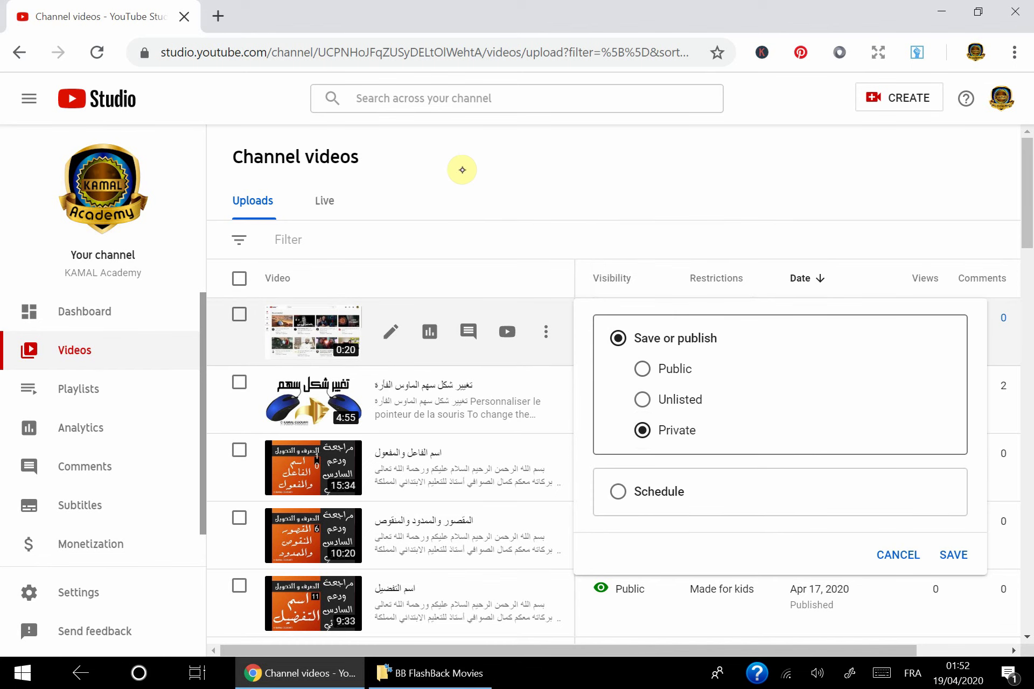
{"action": "key", "text": "Escape"}
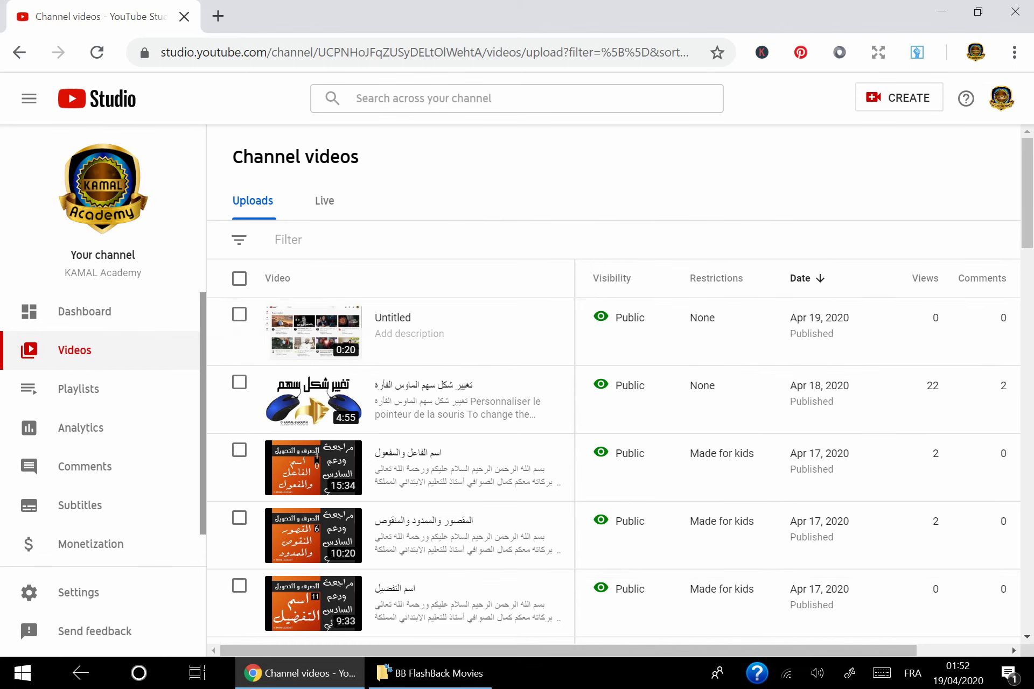
Select the Untitled video, examine the additional actions offered for it, and clear the selection.
{"action": "left_click", "coordinate": [239, 314]}
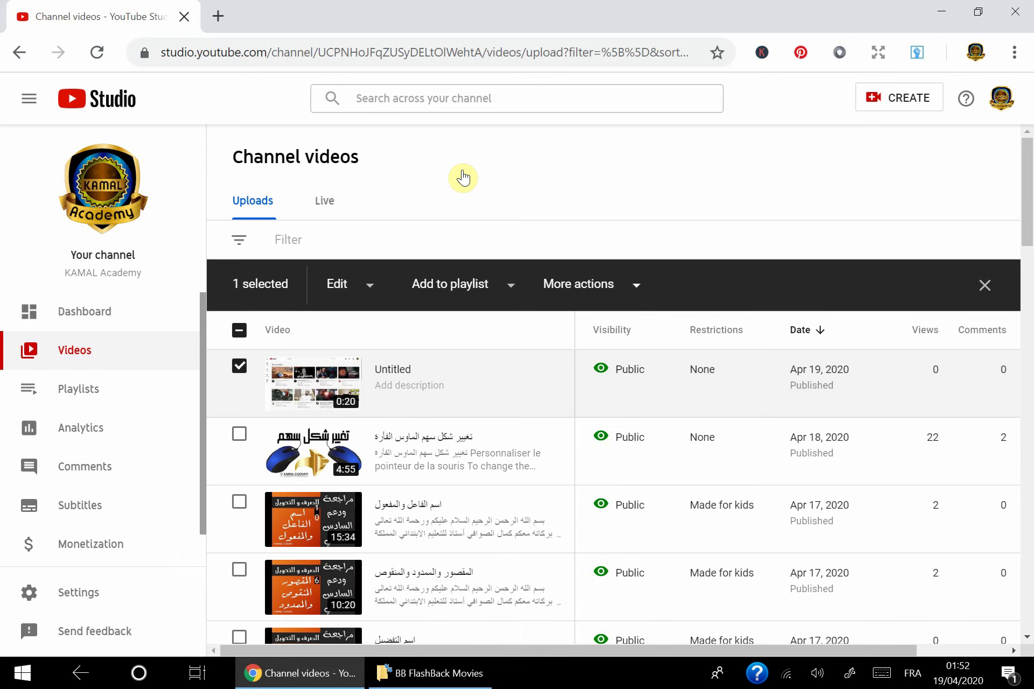
{"action": "key", "text": "Return"}
{"action": "key", "text": "Down"}
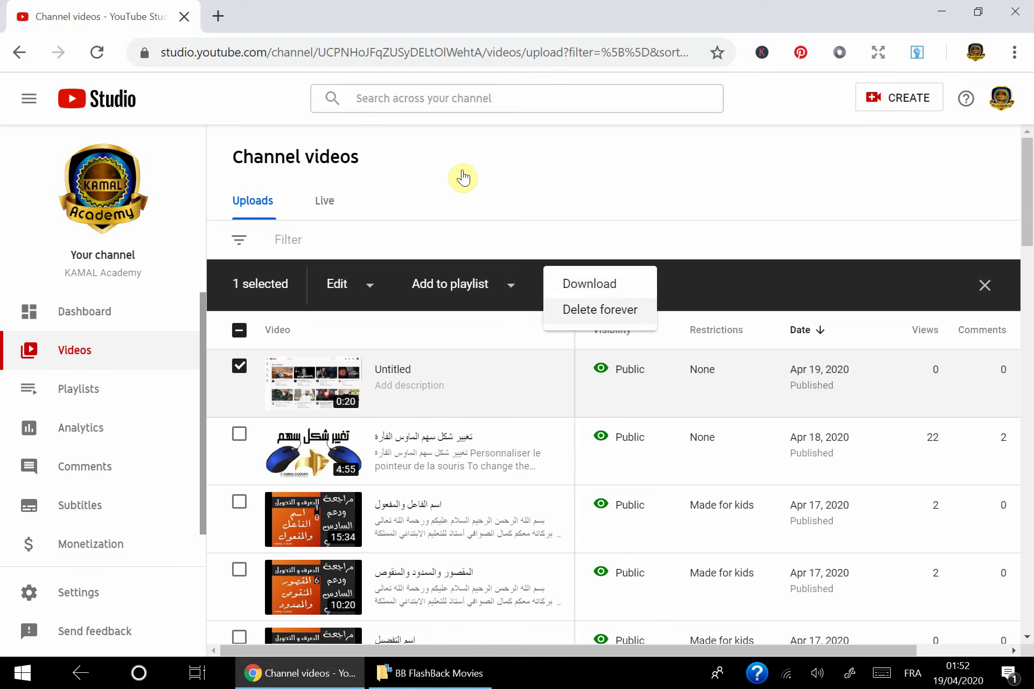
{"action": "key", "text": "Escape"}
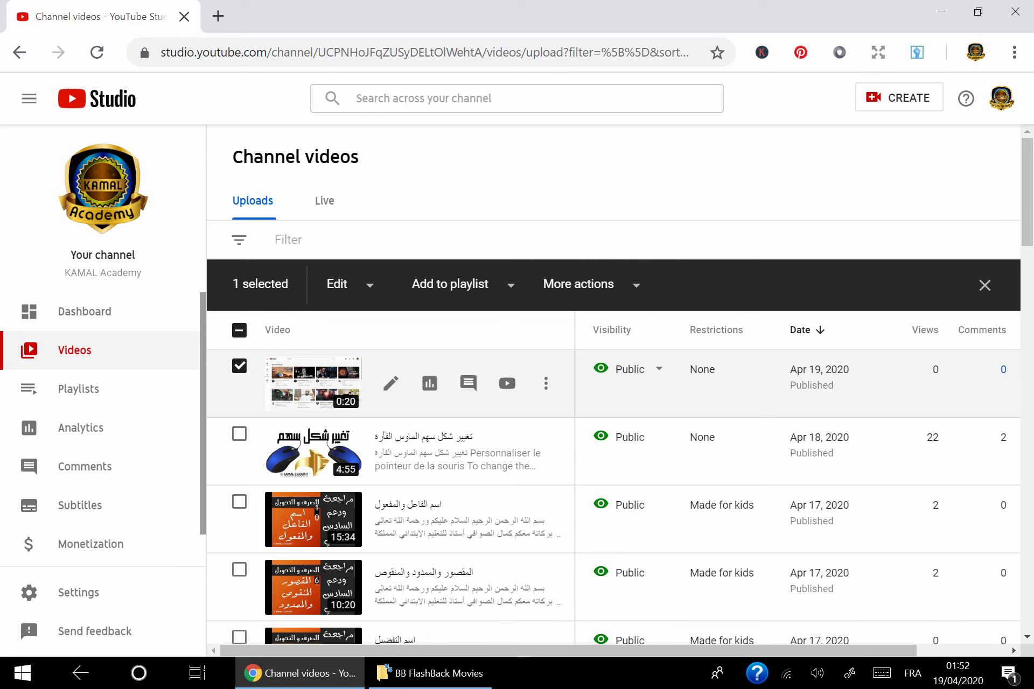
{"action": "key", "text": "space"}
Select all videos on the page and clear the selection.
{"action": "key", "text": "shift+Tab"}
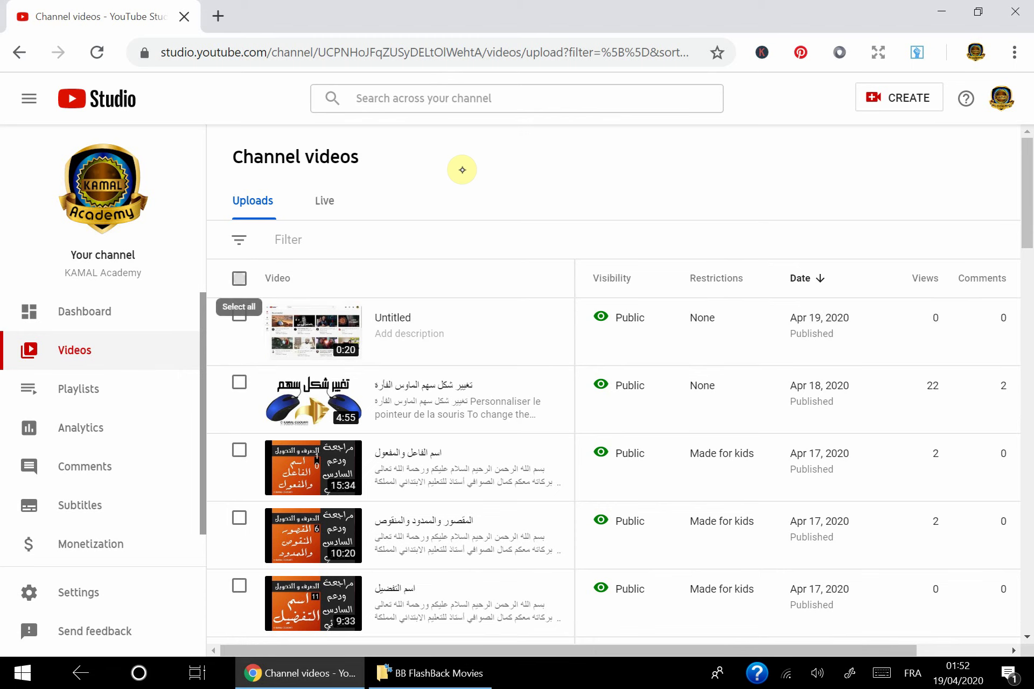
{"action": "key", "text": "space"}
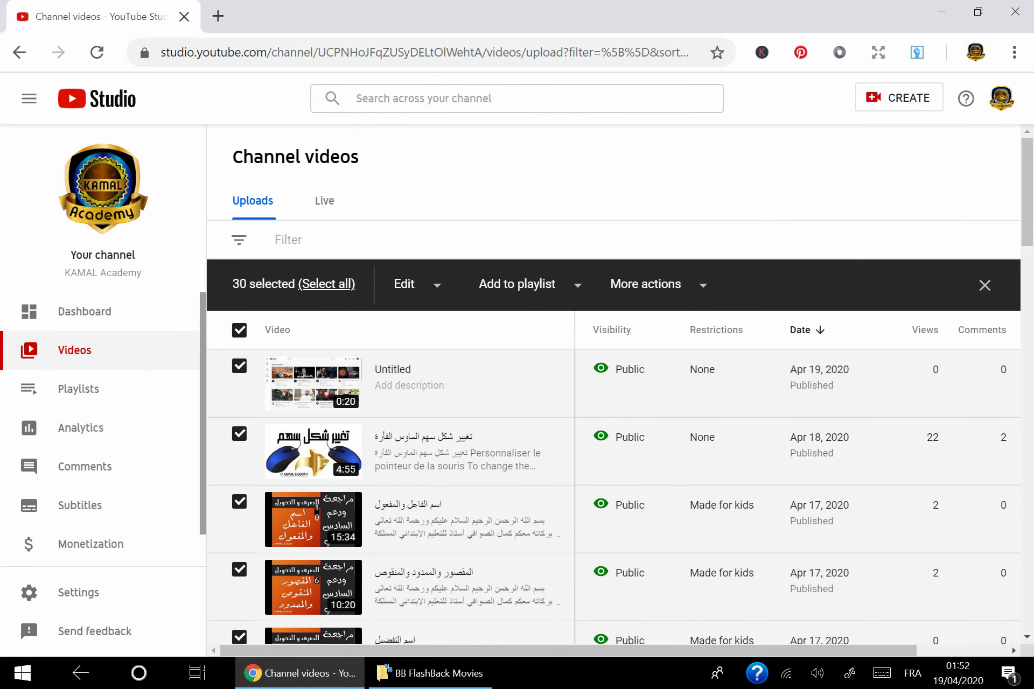
{"action": "key", "text": "Escape"}
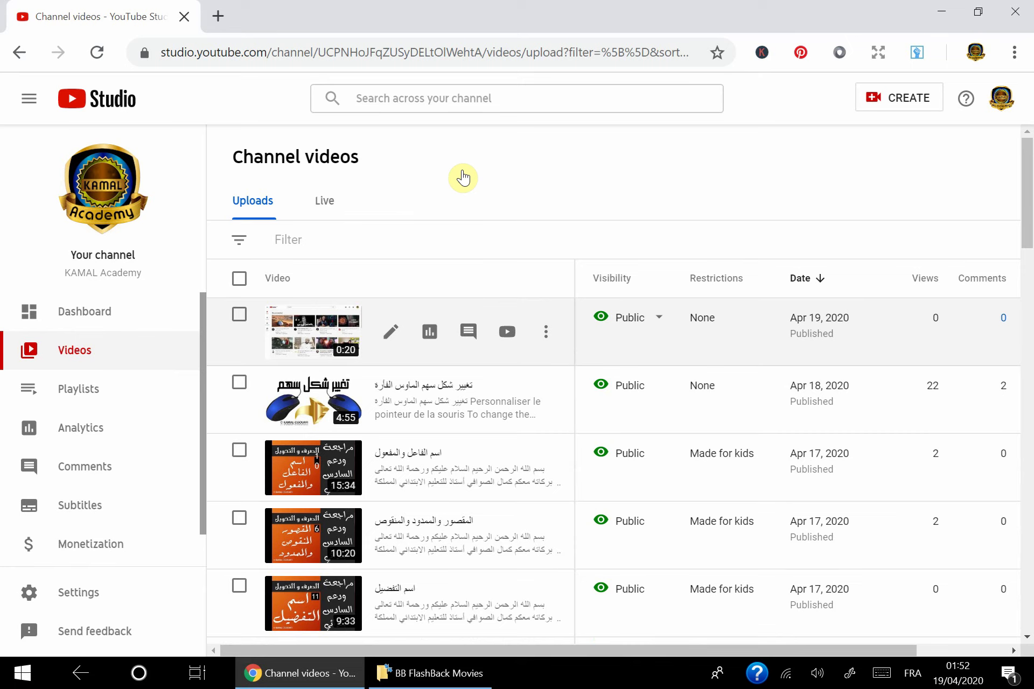
Select only the Untitled video and view its individual options.
{"action": "left_click", "coordinate": [239, 314]}
{"action": "left_click", "coordinate": [239, 314]}
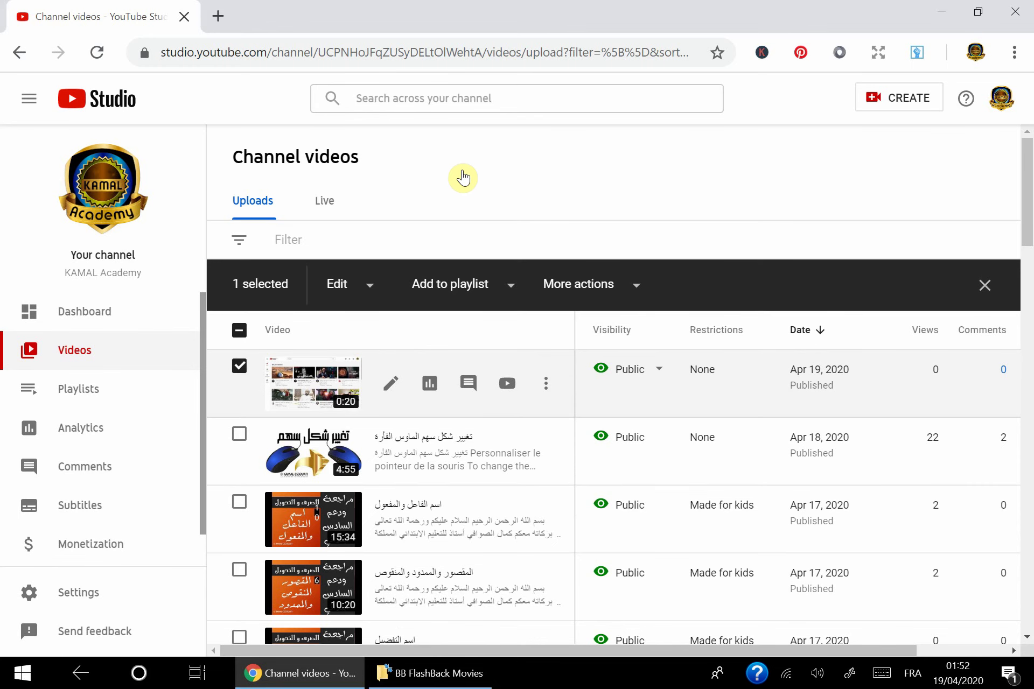
{"action": "left_click", "coordinate": [545, 383]}
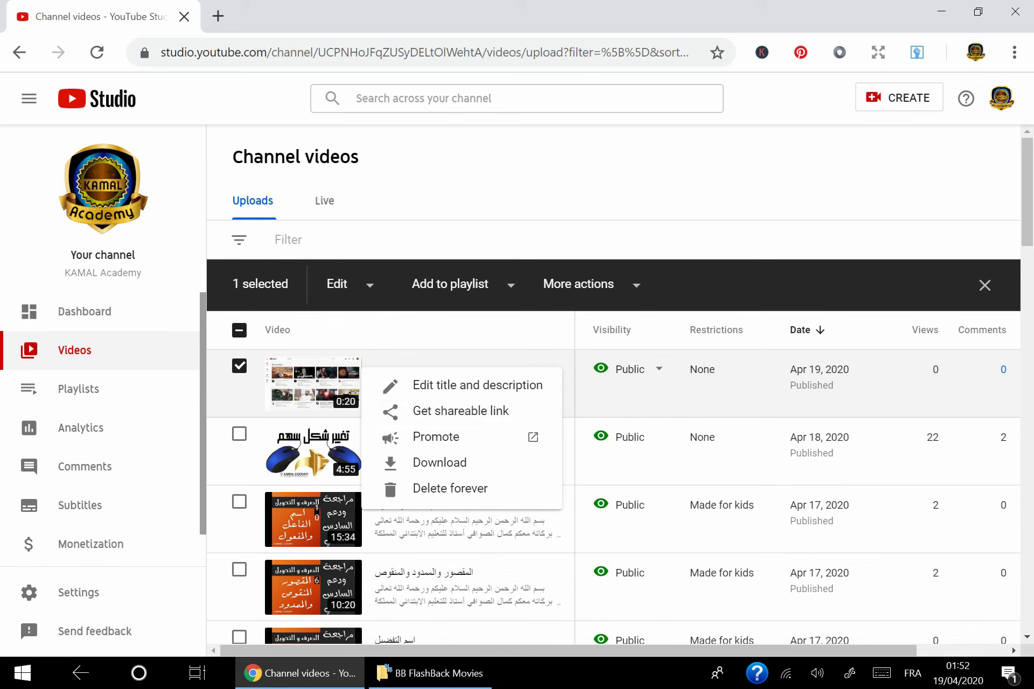
{"action": "left_click", "coordinate": [462, 170]}
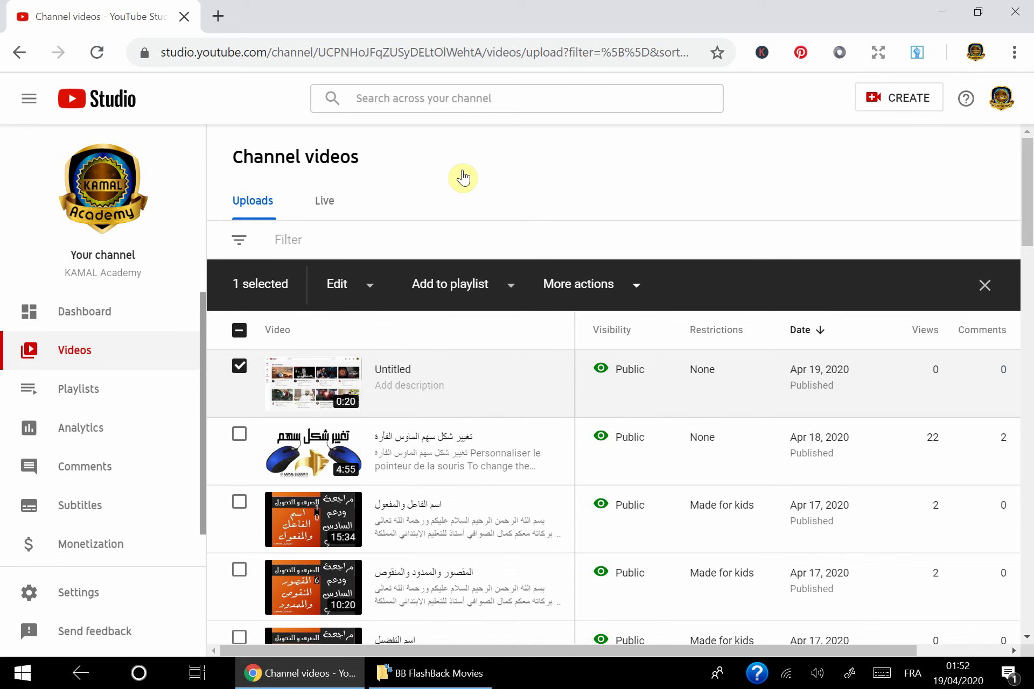